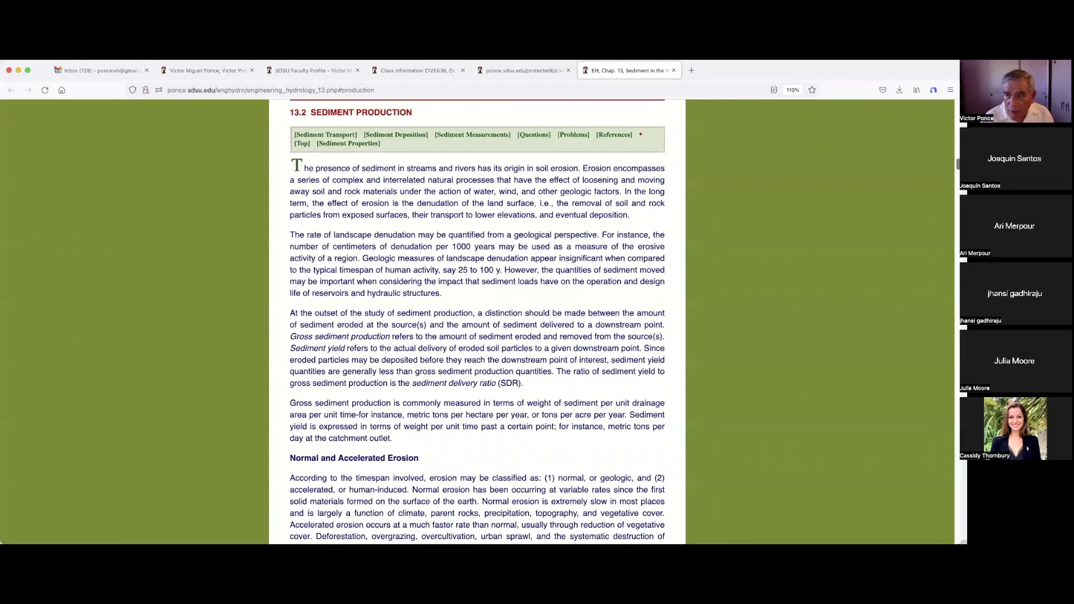
{"action": "scroll", "coordinate": [477, 337], "scroll_direction": "down", "scroll_amount": 3}
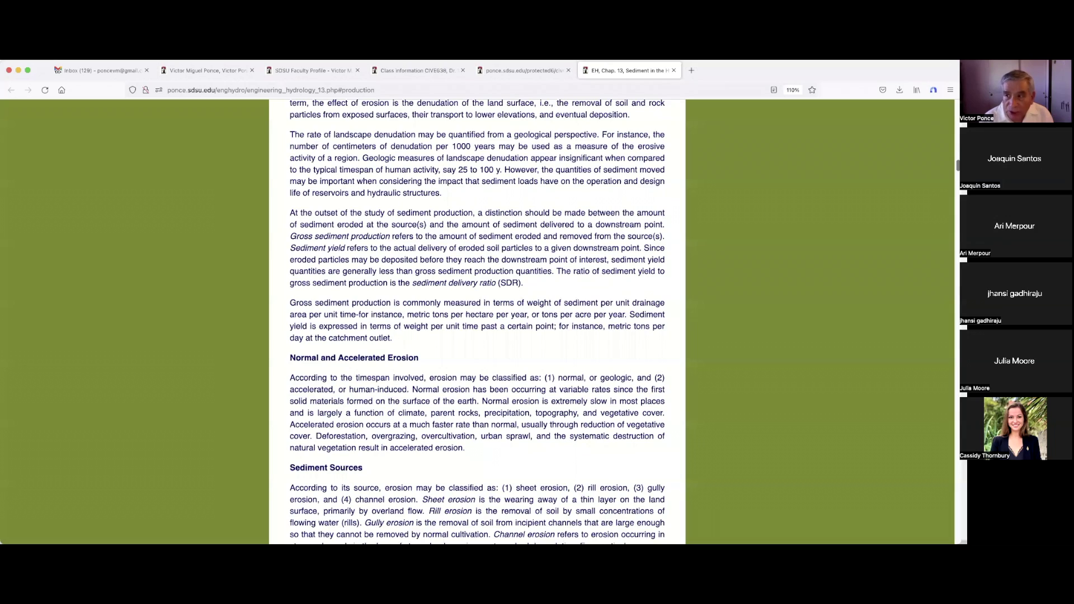
{"action": "scroll", "coordinate": [477, 324], "scroll_direction": "down", "scroll_amount": 3}
{"action": "scroll", "coordinate": [477, 323], "scroll_direction": "down", "scroll_amount": 6}
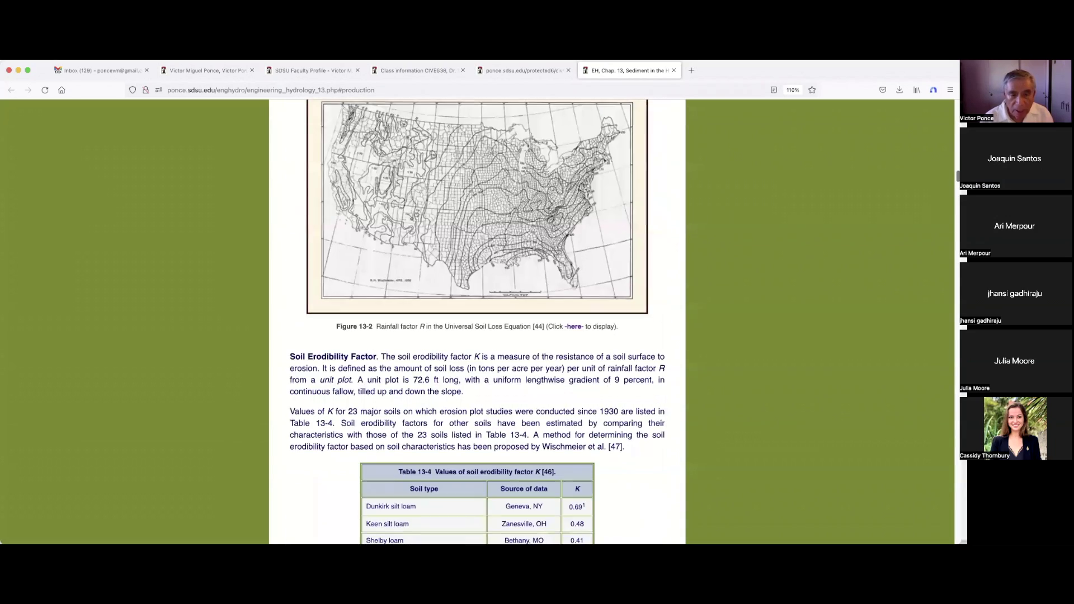
{"action": "scroll", "coordinate": [477, 324], "scroll_direction": "up", "scroll_amount": 2}
{"action": "scroll", "coordinate": [953, 173], "scroll_direction": "down", "scroll_amount": 3}
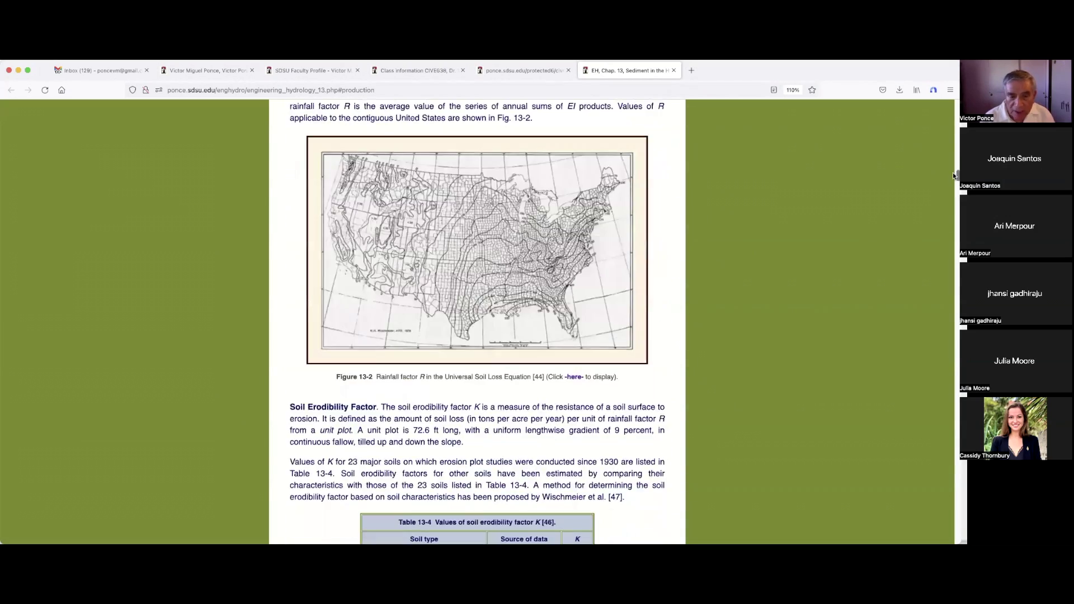
{"action": "scroll", "coordinate": [953, 172], "scroll_direction": "down", "scroll_amount": 7}
{"action": "left_click_drag", "start_coordinate": [949, 185], "coordinate": [948, 207]}
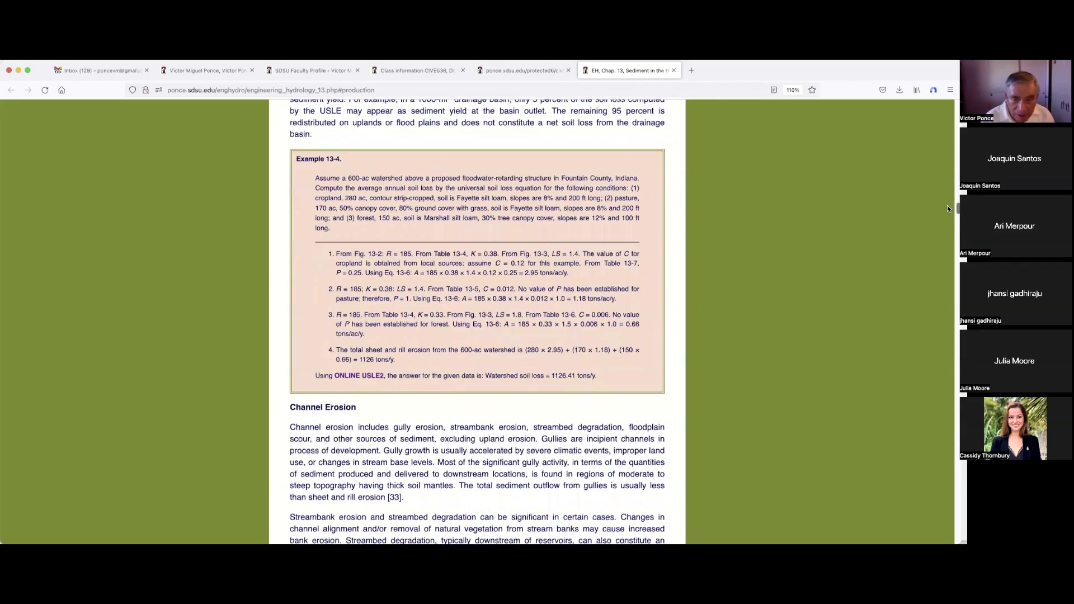
{"action": "left_click_drag", "start_coordinate": [948, 206], "coordinate": [948, 211]}
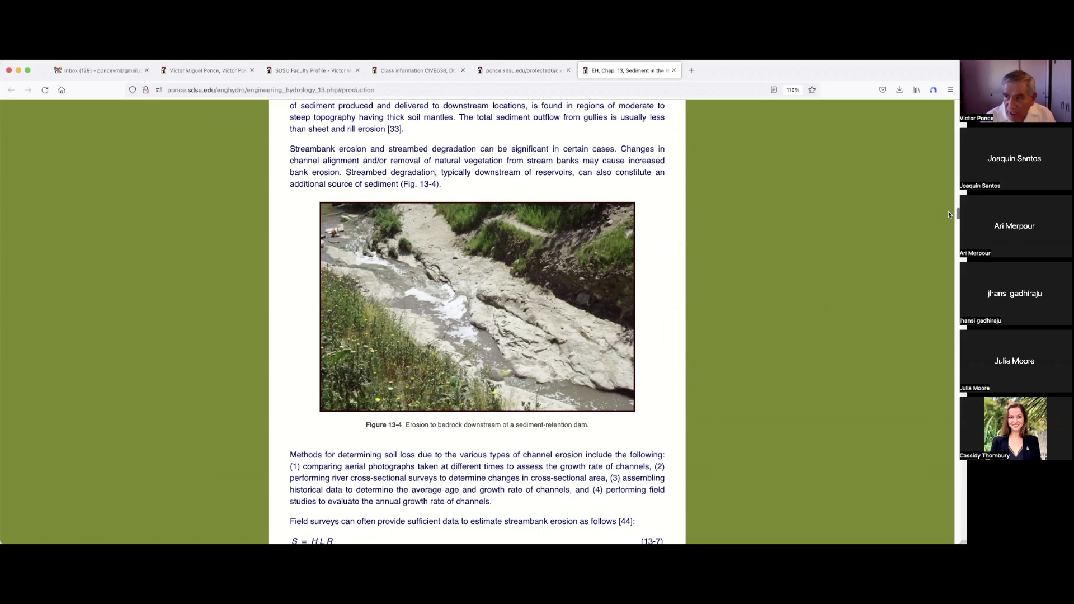
{"action": "scroll", "coordinate": [949, 212], "scroll_direction": "down", "scroll_amount": 2}
{"action": "scroll", "coordinate": [949, 212], "scroll_direction": "down", "scroll_amount": 2}
{"action": "scroll", "coordinate": [949, 211], "scroll_direction": "up", "scroll_amount": 4}
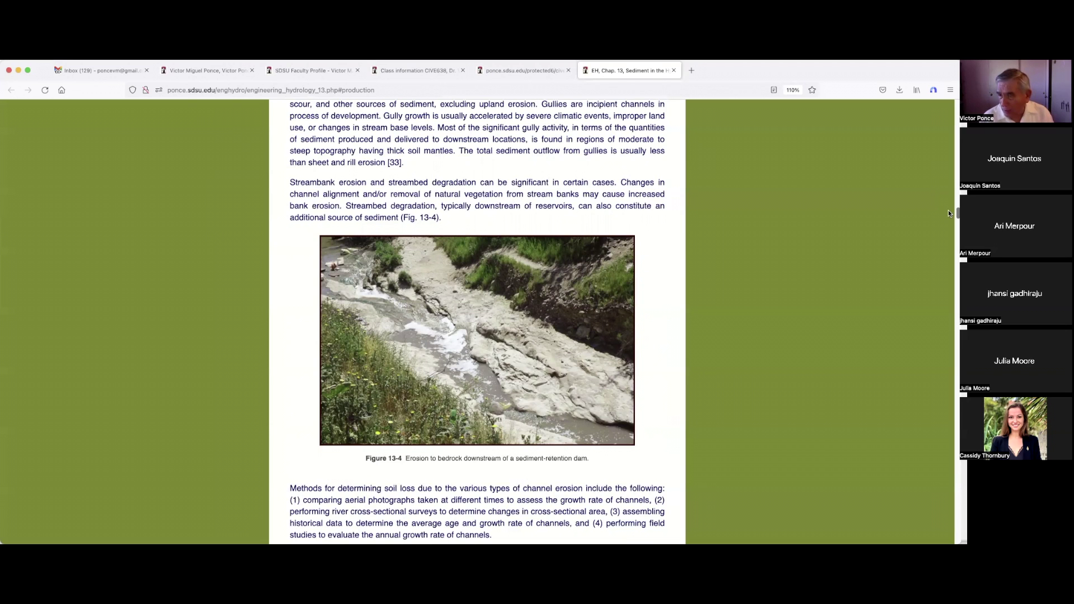
{"action": "scroll", "coordinate": [949, 212], "scroll_direction": "down", "scroll_amount": 1}
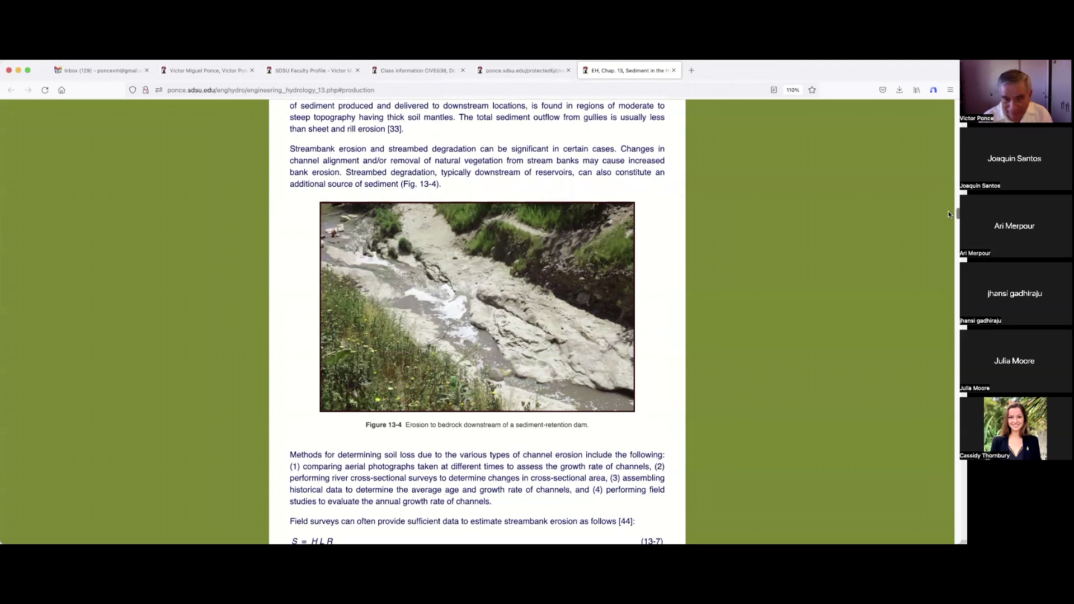
{"action": "scroll", "coordinate": [949, 212], "scroll_direction": "down", "scroll_amount": 3}
{"action": "scroll", "coordinate": [949, 214], "scroll_direction": "down", "scroll_amount": 2}
{"action": "scroll", "coordinate": [949, 215], "scroll_direction": "down", "scroll_amount": 4}
{"action": "scroll", "coordinate": [948, 216], "scroll_direction": "down", "scroll_amount": 8}
{"action": "scroll", "coordinate": [948, 218], "scroll_direction": "down", "scroll_amount": 2}
{"action": "scroll", "coordinate": [948, 219], "scroll_direction": "down", "scroll_amount": 4}
{"action": "scroll", "coordinate": [948, 221], "scroll_direction": "down", "scroll_amount": 1}
{"action": "scroll", "coordinate": [948, 221], "scroll_direction": "up", "scroll_amount": 4}
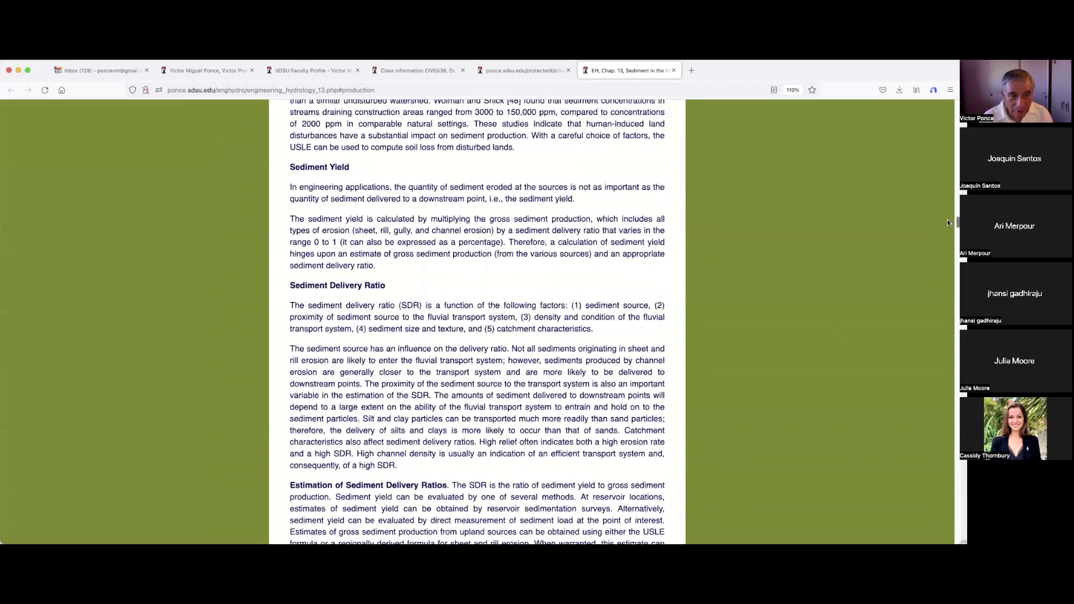
{"action": "scroll", "coordinate": [948, 222], "scroll_direction": "down", "scroll_amount": 2}
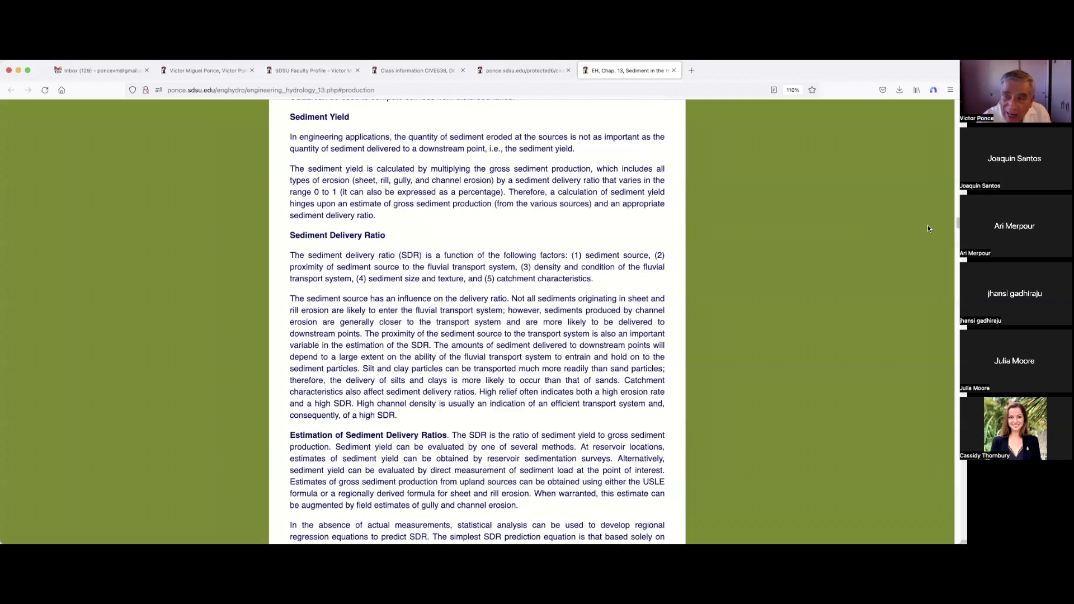
Step: Scroll down a line to show more of the Estimation of Sediment Delivery Ratios passage
{"action": "key", "text": "Down"}
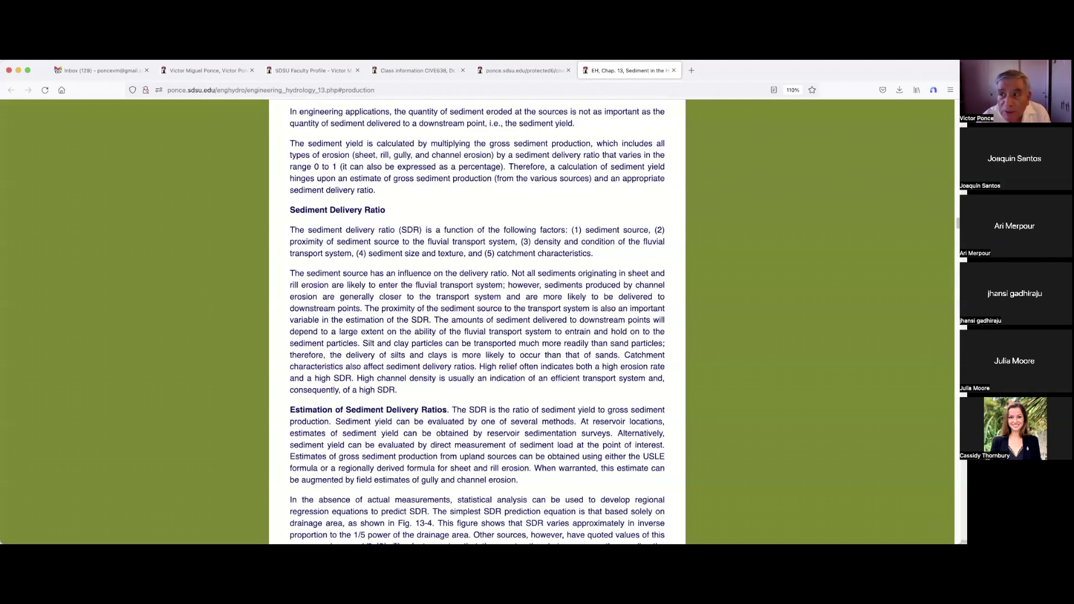
{"action": "scroll", "coordinate": [477, 321], "scroll_direction": "down", "scroll_amount": 1}
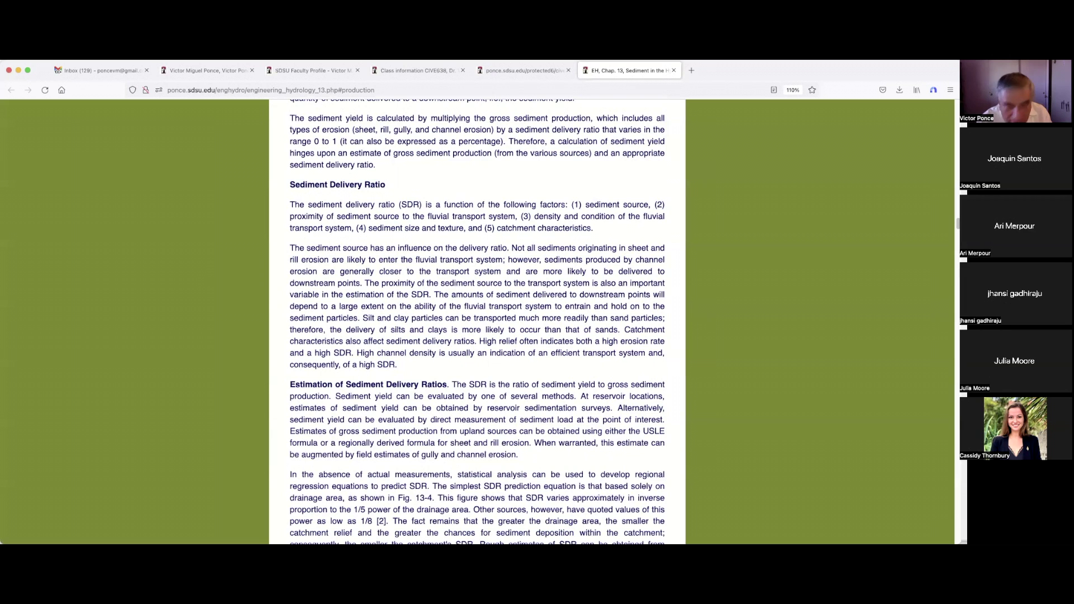
{"action": "scroll", "coordinate": [478, 322], "scroll_direction": "down", "scroll_amount": 1}
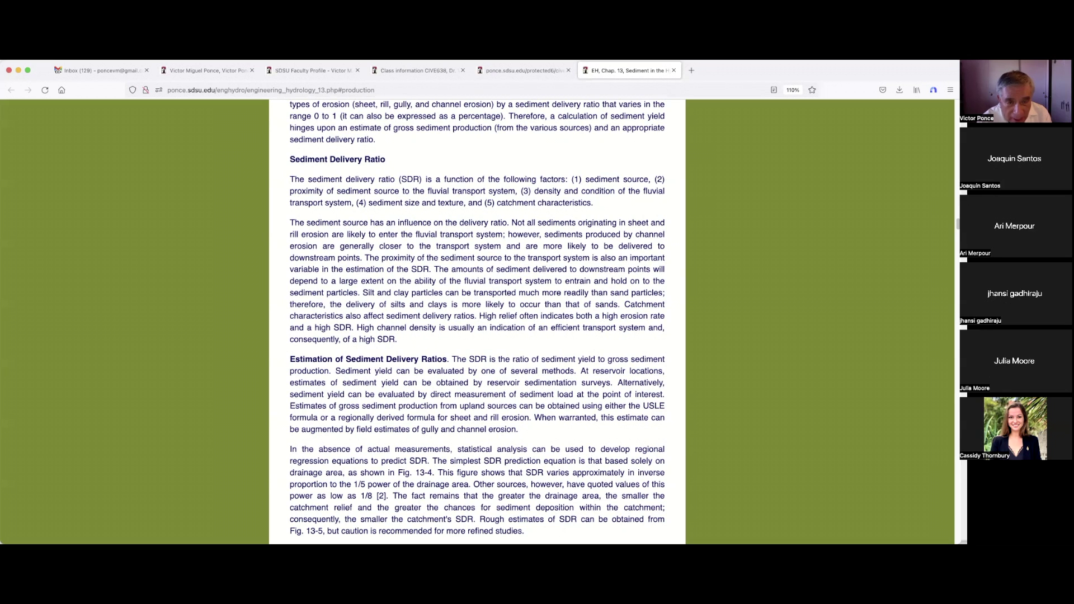
{"action": "scroll", "coordinate": [477, 323], "scroll_direction": "down", "scroll_amount": 1}
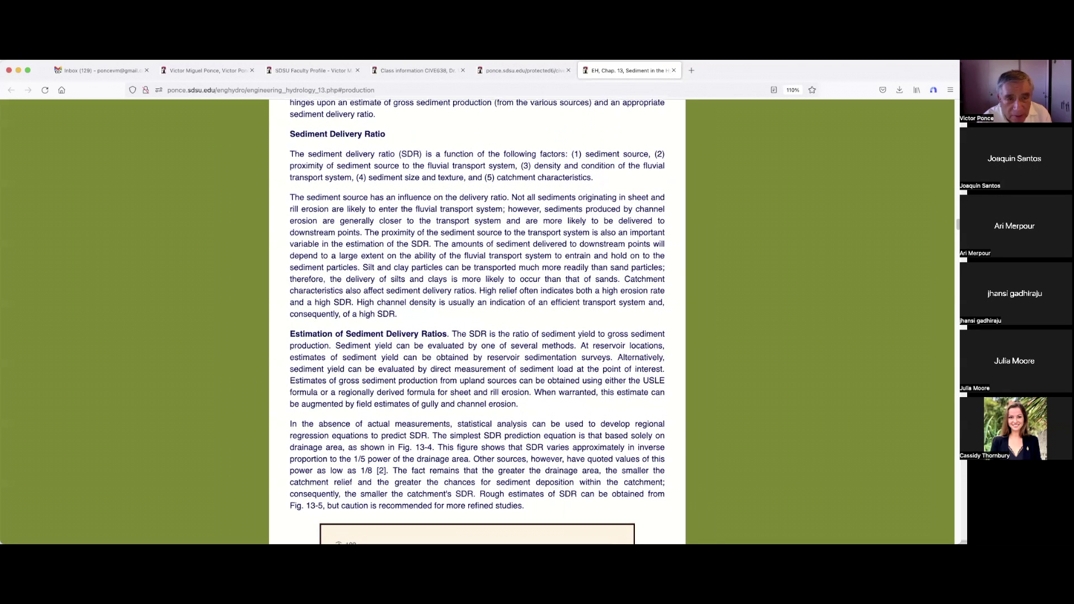
{"action": "scroll", "coordinate": [477, 322], "scroll_direction": "down", "scroll_amount": 1}
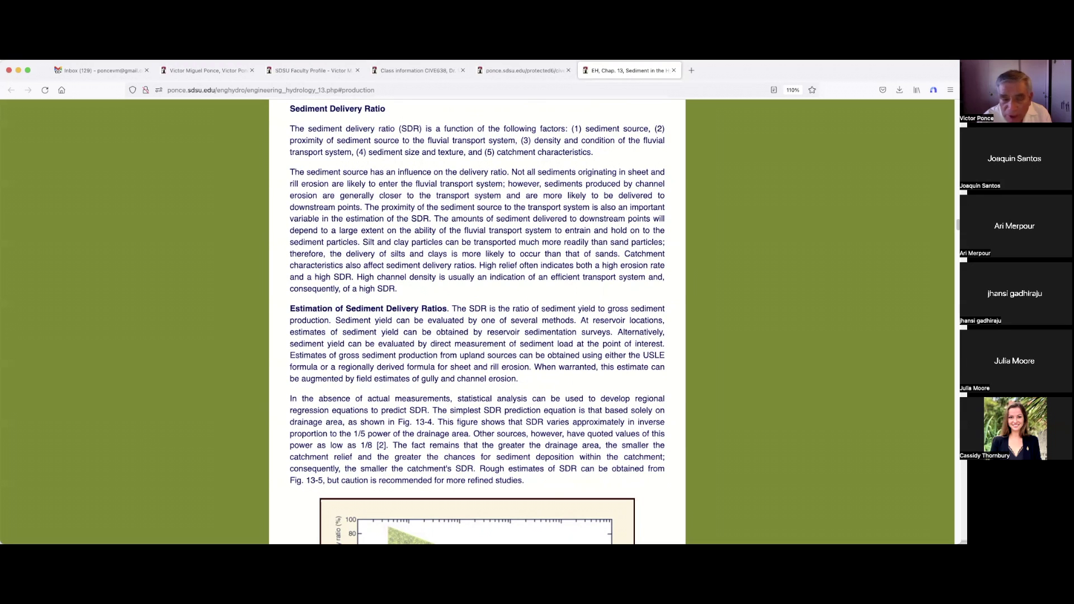
{"action": "scroll", "coordinate": [476, 322], "scroll_direction": "down", "scroll_amount": 3}
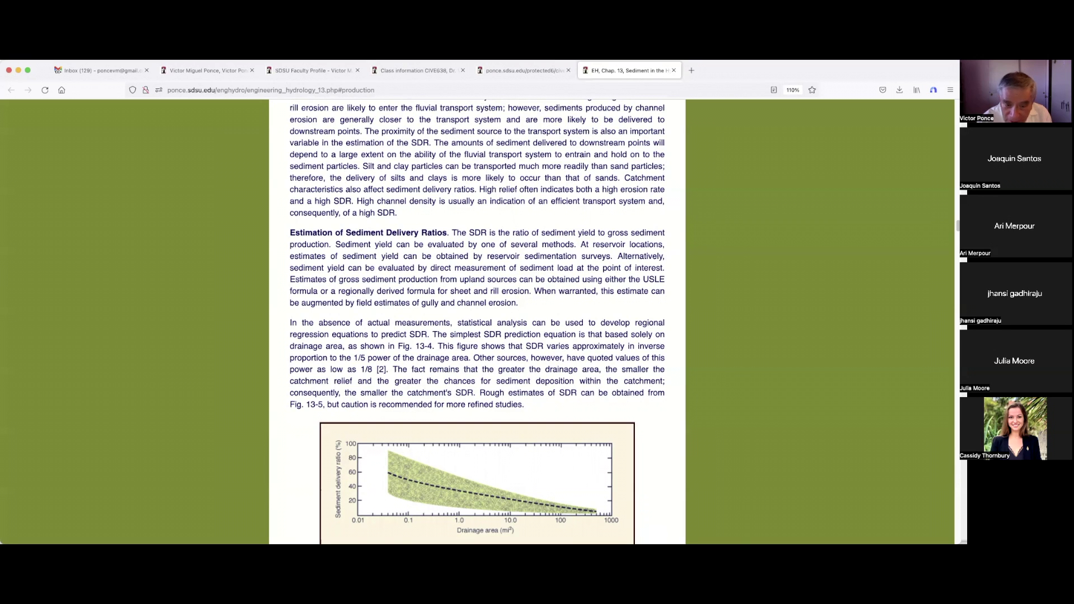
{"action": "scroll", "coordinate": [477, 323], "scroll_direction": "down", "scroll_amount": 1}
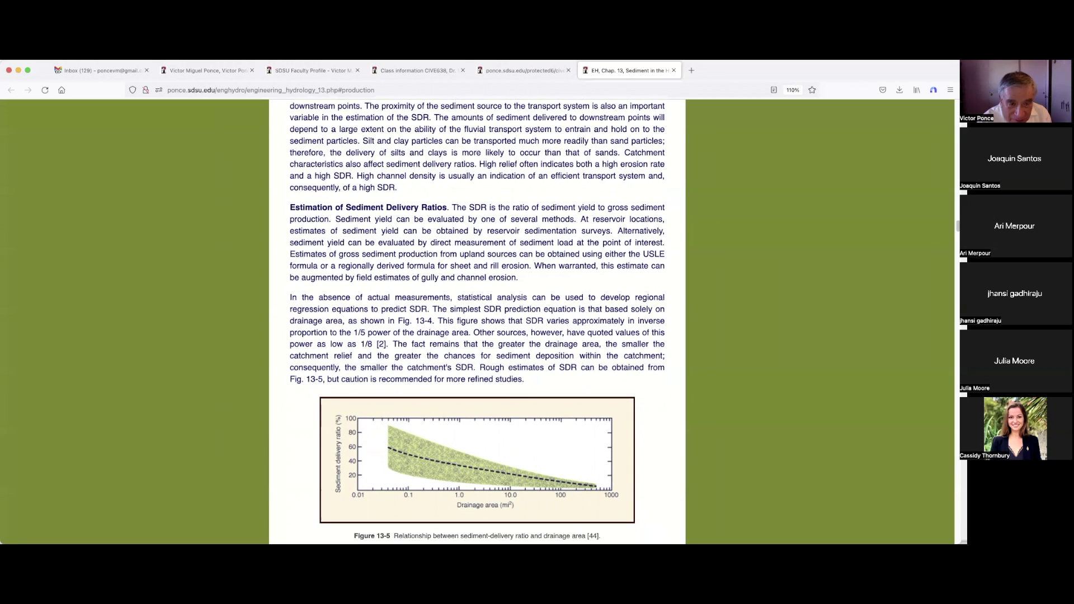
{"action": "scroll", "coordinate": [477, 322], "scroll_direction": "down", "scroll_amount": 1}
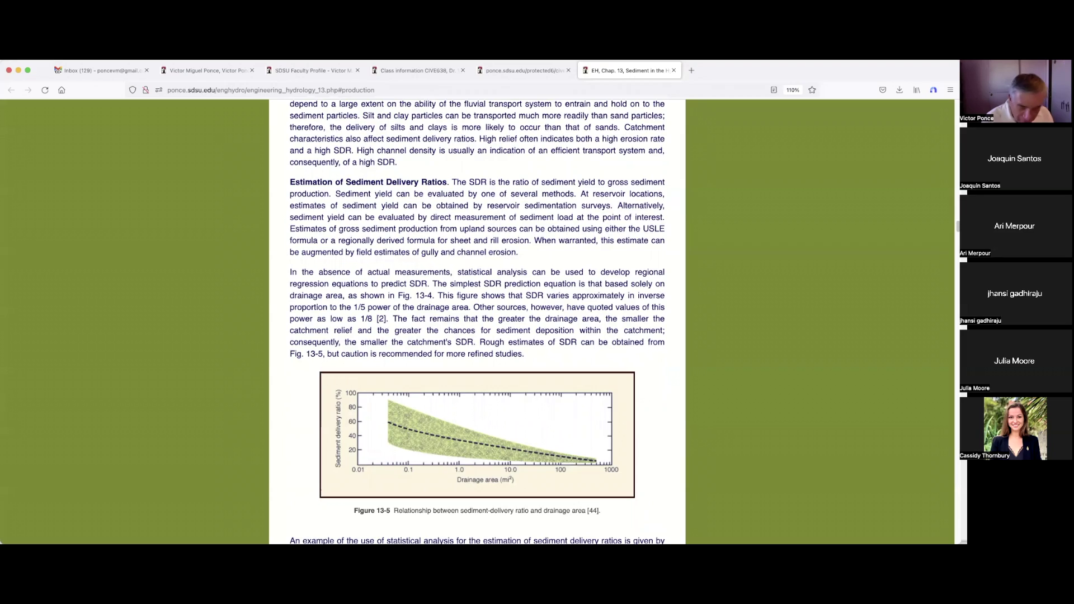
Step: Zoom in on the sediment chapter page so Figure 13-5 and its text are larger
{"action": "key", "text": "ctrl+plus"}
{"action": "key", "text": "ctrl+plus"}
{"action": "scroll", "coordinate": [476, 323], "scroll_direction": "down", "scroll_amount": 2}
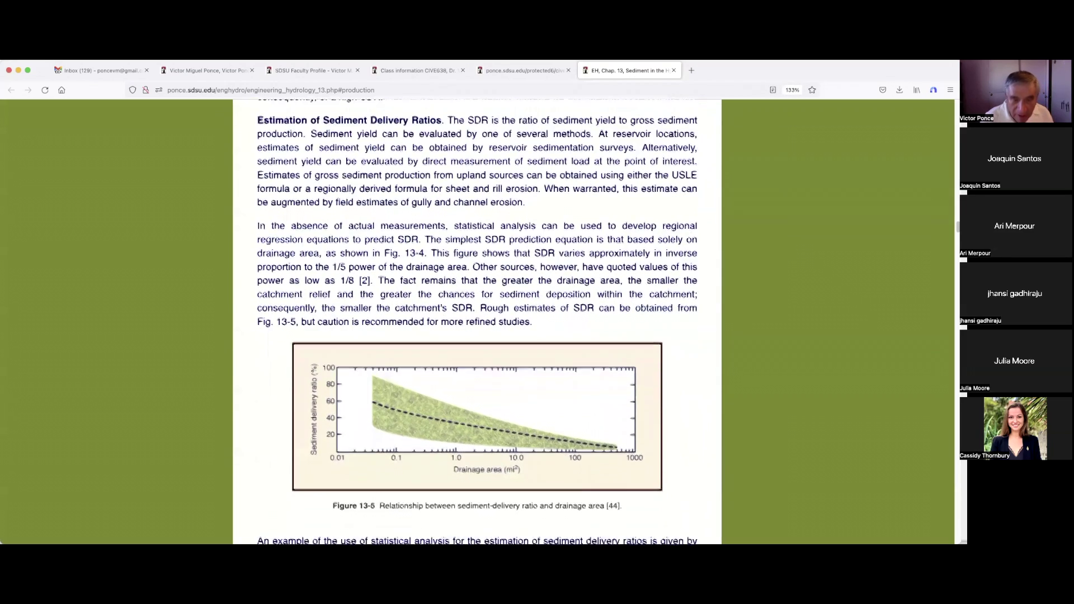
{"action": "scroll", "coordinate": [477, 323], "scroll_direction": "down", "scroll_amount": 2}
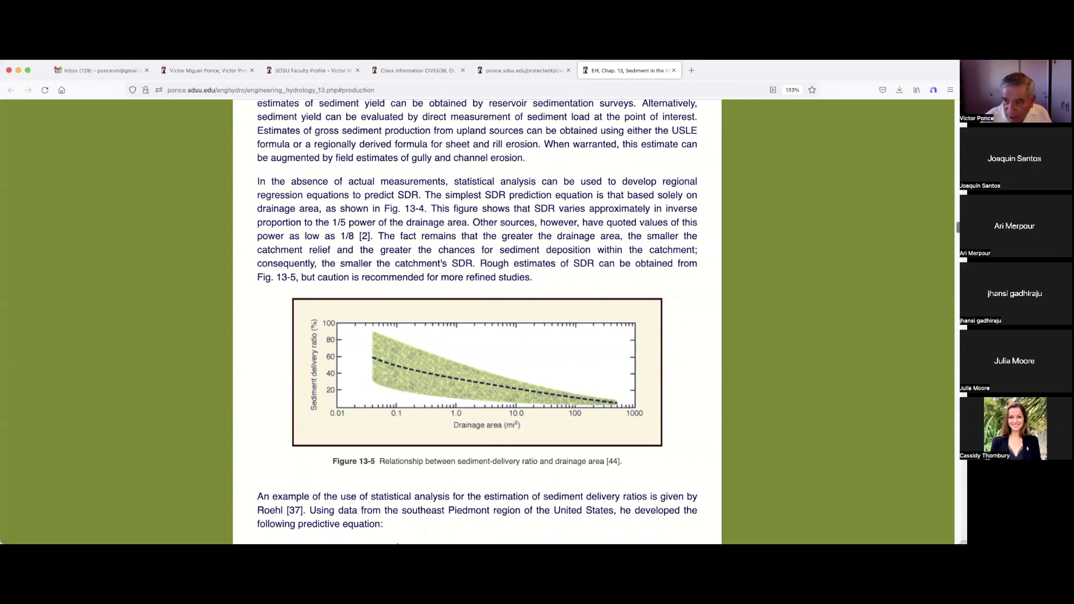
{"action": "left_click_drag", "start_coordinate": [958, 226], "coordinate": [957, 527]}
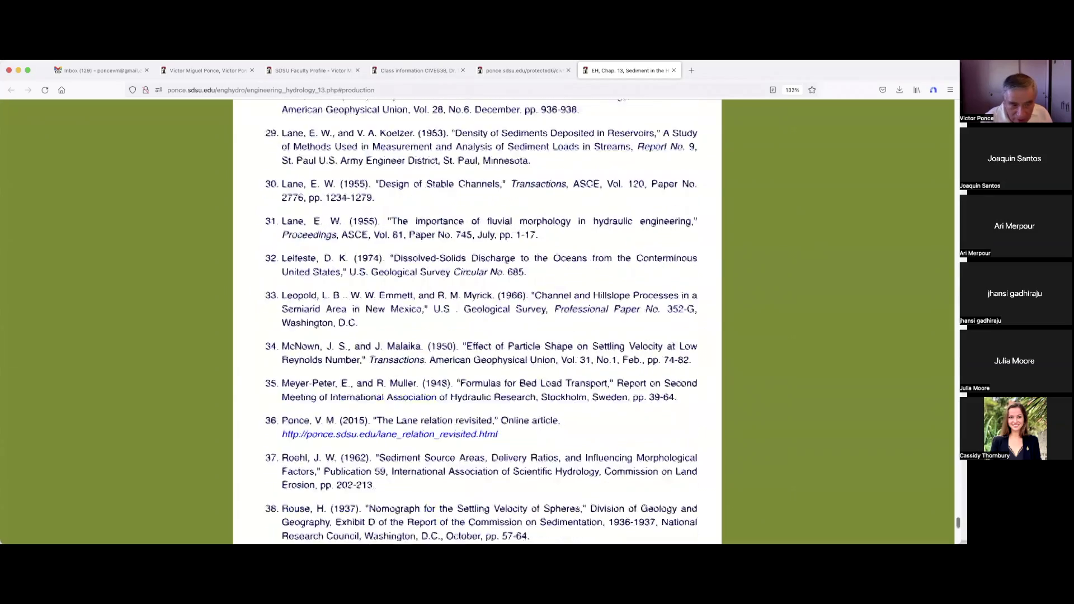
{"action": "scroll", "coordinate": [477, 320], "scroll_direction": "down", "scroll_amount": 2}
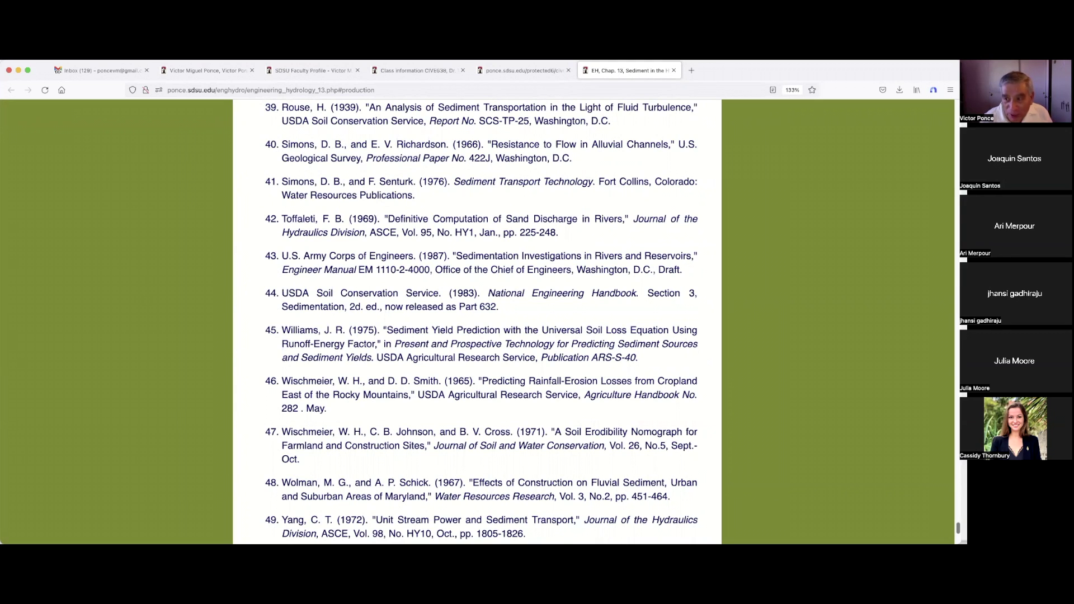
{"action": "scroll", "coordinate": [476, 319], "scroll_direction": "up", "scroll_amount": 10}
{"action": "scroll", "coordinate": [477, 320], "scroll_direction": "up", "scroll_amount": 15}
{"action": "scroll", "coordinate": [477, 319], "scroll_direction": "up", "scroll_amount": 15}
{"action": "scroll", "coordinate": [477, 319], "scroll_direction": "down", "scroll_amount": 10}
{"action": "scroll", "coordinate": [477, 319], "scroll_direction": "down", "scroll_amount": 10}
{"action": "scroll", "coordinate": [477, 320], "scroll_direction": "down", "scroll_amount": 10}
{"action": "scroll", "coordinate": [477, 319], "scroll_direction": "down", "scroll_amount": 10}
{"action": "scroll", "coordinate": [477, 319], "scroll_direction": "down", "scroll_amount": 10}
{"action": "scroll", "coordinate": [478, 319], "scroll_direction": "down", "scroll_amount": 10}
{"action": "scroll", "coordinate": [477, 319], "scroll_direction": "down", "scroll_amount": 10}
{"action": "scroll", "coordinate": [477, 319], "scroll_direction": "down", "scroll_amount": 10}
{"action": "scroll", "coordinate": [477, 319], "scroll_direction": "down", "scroll_amount": 10}
{"action": "scroll", "coordinate": [477, 320], "scroll_direction": "down", "scroll_amount": 10}
{"action": "scroll", "coordinate": [476, 319], "scroll_direction": "down", "scroll_amount": 10}
{"action": "scroll", "coordinate": [477, 319], "scroll_direction": "down", "scroll_amount": 5}
{"action": "scroll", "coordinate": [478, 319], "scroll_direction": "down", "scroll_amount": 10}
{"action": "scroll", "coordinate": [477, 319], "scroll_direction": "down", "scroll_amount": 8}
{"action": "scroll", "coordinate": [477, 319], "scroll_direction": "down", "scroll_amount": 3}
{"action": "scroll", "coordinate": [477, 319], "scroll_direction": "down", "scroll_amount": 2}
{"action": "scroll", "coordinate": [477, 319], "scroll_direction": "up", "scroll_amount": 5}
{"action": "scroll", "coordinate": [476, 319], "scroll_direction": "up", "scroll_amount": 5}
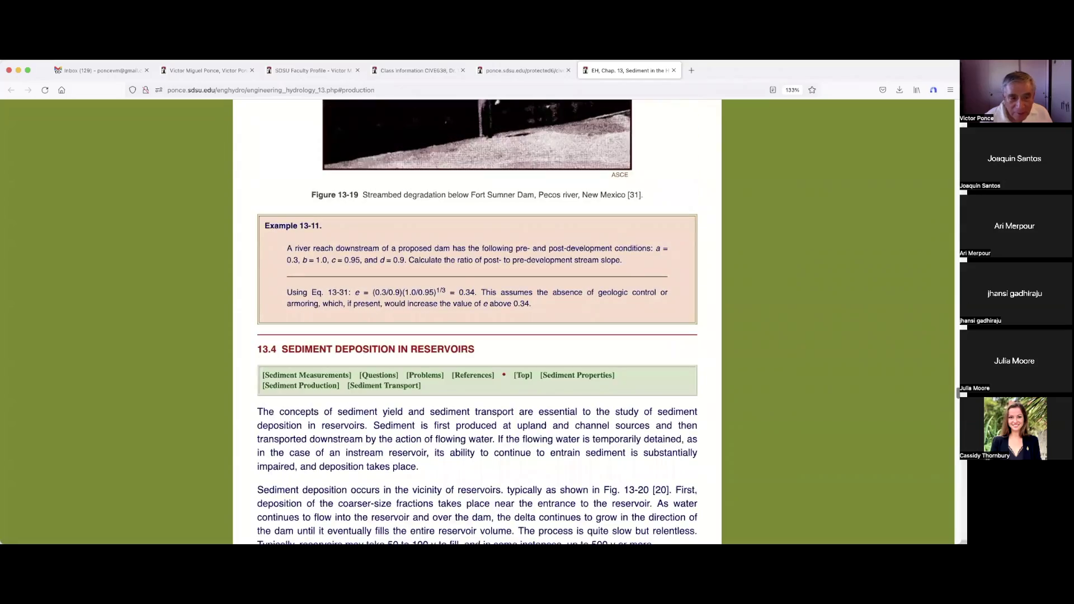
{"action": "scroll", "coordinate": [478, 319], "scroll_direction": "up", "scroll_amount": 10}
{"action": "scroll", "coordinate": [477, 319], "scroll_direction": "up", "scroll_amount": 10}
{"action": "scroll", "coordinate": [478, 319], "scroll_direction": "up", "scroll_amount": 10}
{"action": "scroll", "coordinate": [476, 319], "scroll_direction": "up", "scroll_amount": 10}
{"action": "scroll", "coordinate": [477, 319], "scroll_direction": "up", "scroll_amount": 10}
{"action": "scroll", "coordinate": [477, 320], "scroll_direction": "up", "scroll_amount": 10}
{"action": "scroll", "coordinate": [476, 319], "scroll_direction": "down", "scroll_amount": 3}
{"action": "scroll", "coordinate": [476, 320], "scroll_direction": "down", "scroll_amount": 5}
{"action": "scroll", "coordinate": [477, 319], "scroll_direction": "down", "scroll_amount": 5}
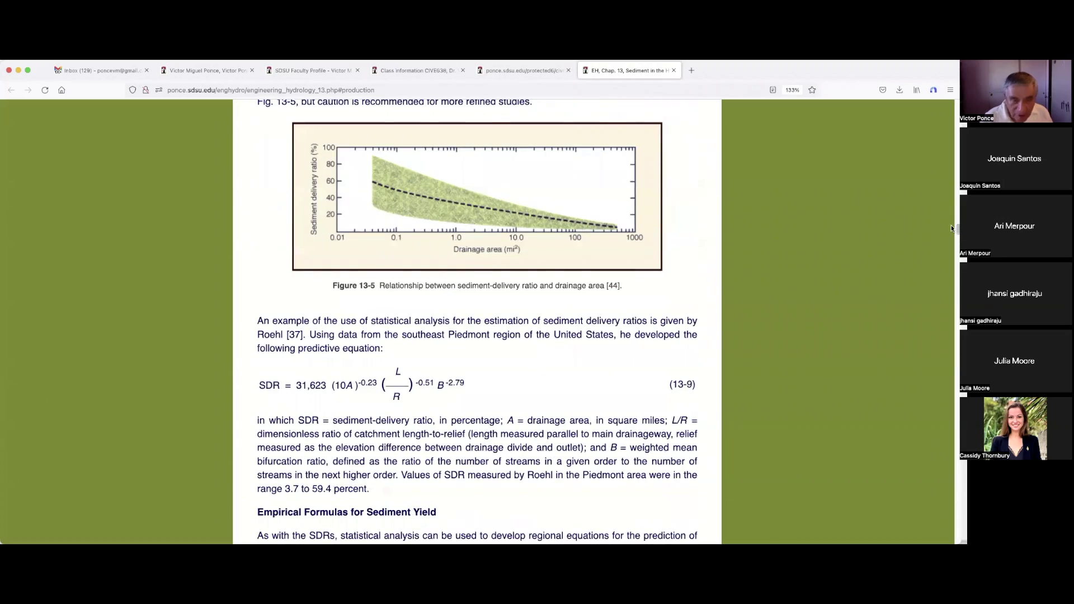
{"action": "scroll", "coordinate": [477, 320], "scroll_direction": "down", "scroll_amount": 1}
{"action": "scroll", "coordinate": [478, 319], "scroll_direction": "down", "scroll_amount": 2}
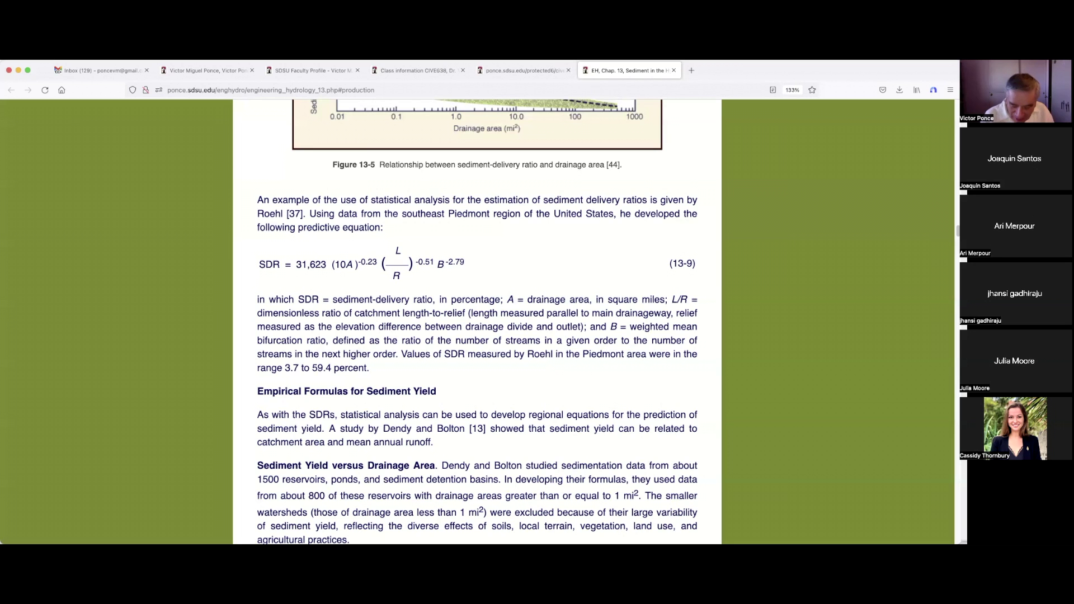
{"action": "scroll", "coordinate": [477, 322], "scroll_direction": "down", "scroll_amount": 1}
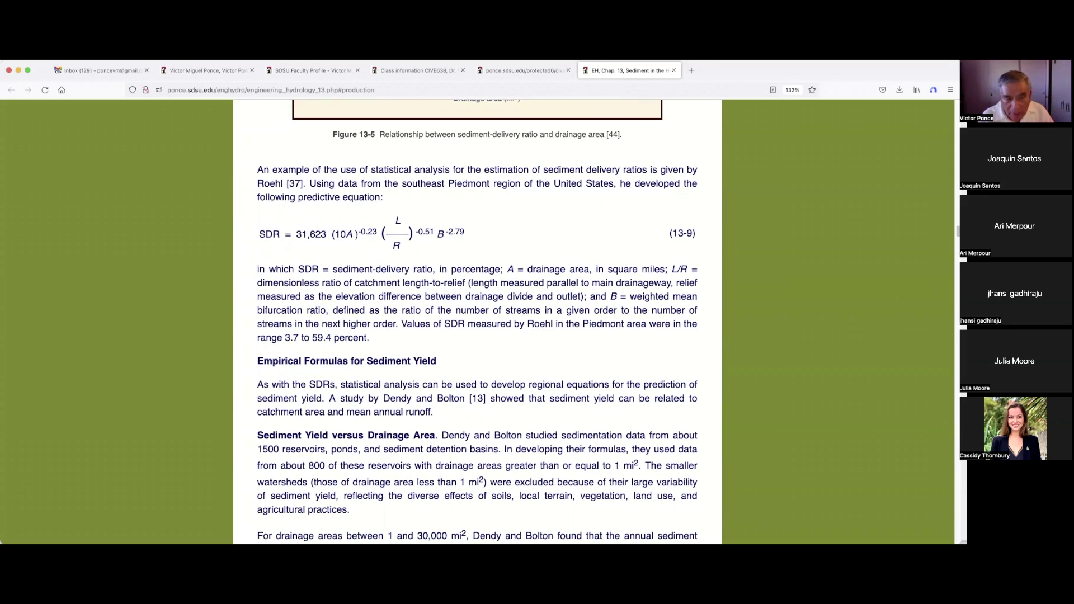
{"action": "scroll", "coordinate": [478, 322], "scroll_direction": "down", "scroll_amount": 2}
{"action": "scroll", "coordinate": [477, 323], "scroll_direction": "down", "scroll_amount": 3}
{"action": "scroll", "coordinate": [478, 322], "scroll_direction": "down", "scroll_amount": 1}
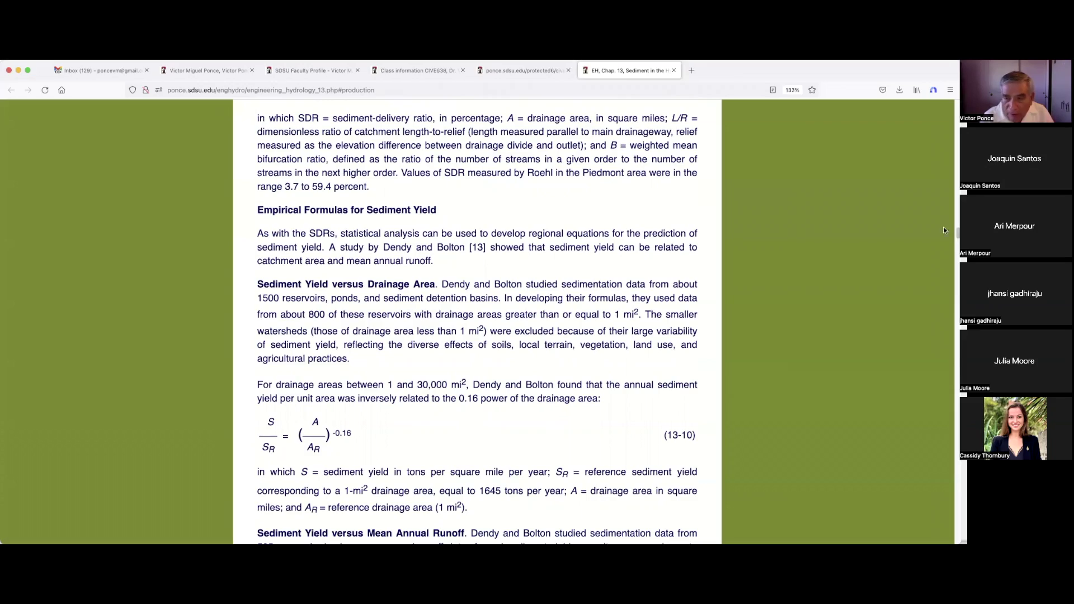
{"action": "scroll", "coordinate": [477, 323], "scroll_direction": "down", "scroll_amount": 15}
{"action": "scroll", "coordinate": [477, 322], "scroll_direction": "down", "scroll_amount": 15}
{"action": "scroll", "coordinate": [477, 322], "scroll_direction": "down", "scroll_amount": 2}
{"action": "scroll", "coordinate": [477, 323], "scroll_direction": "up", "scroll_amount": 15}
{"action": "scroll", "coordinate": [478, 322], "scroll_direction": "up", "scroll_amount": 10}
{"action": "scroll", "coordinate": [478, 323], "scroll_direction": "up", "scroll_amount": 5}
{"action": "scroll", "coordinate": [477, 323], "scroll_direction": "up", "scroll_amount": 10}
{"action": "scroll", "coordinate": [477, 322], "scroll_direction": "up", "scroll_amount": 10}
{"action": "scroll", "coordinate": [477, 323], "scroll_direction": "up", "scroll_amount": 10}
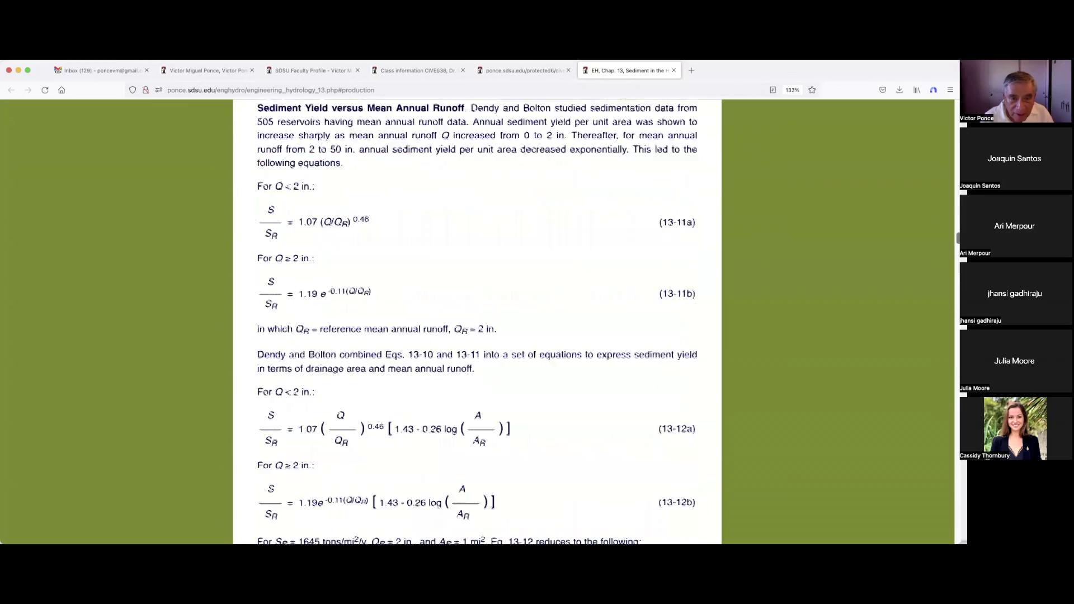
{"action": "scroll", "coordinate": [477, 323], "scroll_direction": "up", "scroll_amount": 5}
{"action": "scroll", "coordinate": [477, 322], "scroll_direction": "up", "scroll_amount": 1}
{"action": "scroll", "coordinate": [477, 323], "scroll_direction": "down", "scroll_amount": 3}
{"action": "scroll", "coordinate": [477, 322], "scroll_direction": "down", "scroll_amount": 3}
{"action": "scroll", "coordinate": [477, 323], "scroll_direction": "down", "scroll_amount": 3}
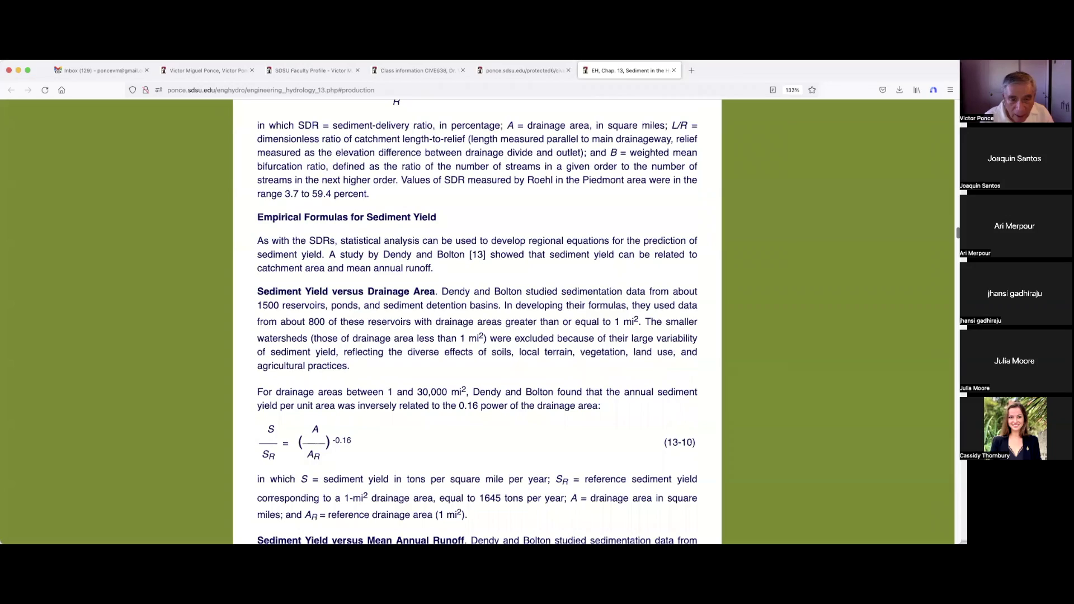
{"action": "scroll", "coordinate": [477, 323], "scroll_direction": "down", "scroll_amount": 15}
{"action": "scroll", "coordinate": [476, 323], "scroll_direction": "down", "scroll_amount": 10}
{"action": "scroll", "coordinate": [477, 323], "scroll_direction": "down", "scroll_amount": 15}
{"action": "scroll", "coordinate": [477, 322], "scroll_direction": "down", "scroll_amount": 2}
{"action": "scroll", "coordinate": [477, 323], "scroll_direction": "down", "scroll_amount": 10}
{"action": "scroll", "coordinate": [476, 323], "scroll_direction": "down", "scroll_amount": 10}
{"action": "scroll", "coordinate": [477, 323], "scroll_direction": "down", "scroll_amount": 5}
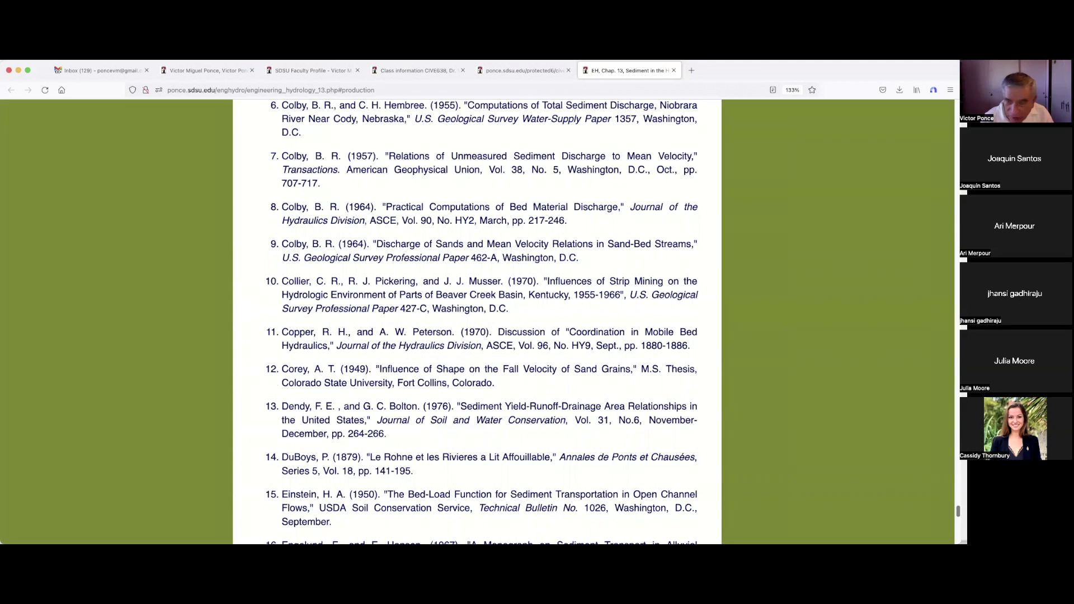
{"action": "scroll", "coordinate": [477, 322], "scroll_direction": "up", "scroll_amount": 10}
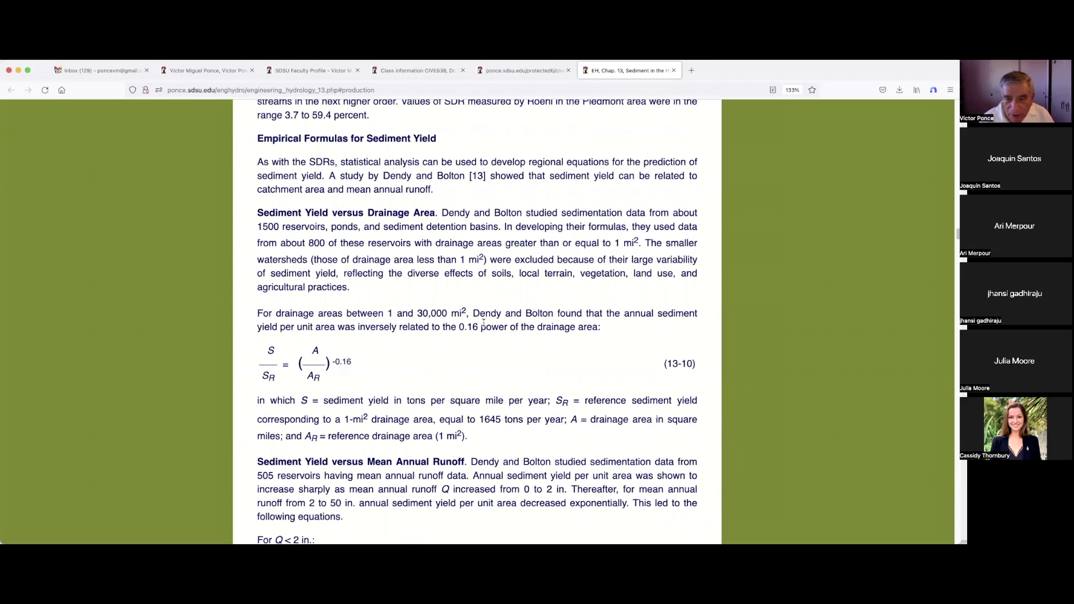
{"action": "scroll", "coordinate": [478, 322], "scroll_direction": "down", "scroll_amount": 2}
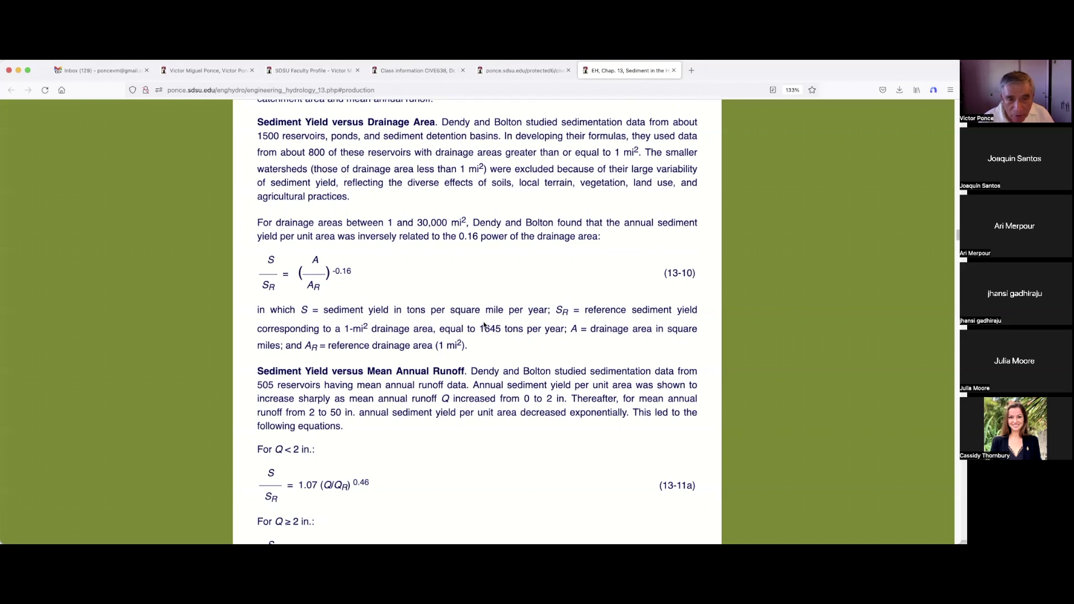
{"action": "scroll", "coordinate": [484, 325], "scroll_direction": "down", "scroll_amount": 1}
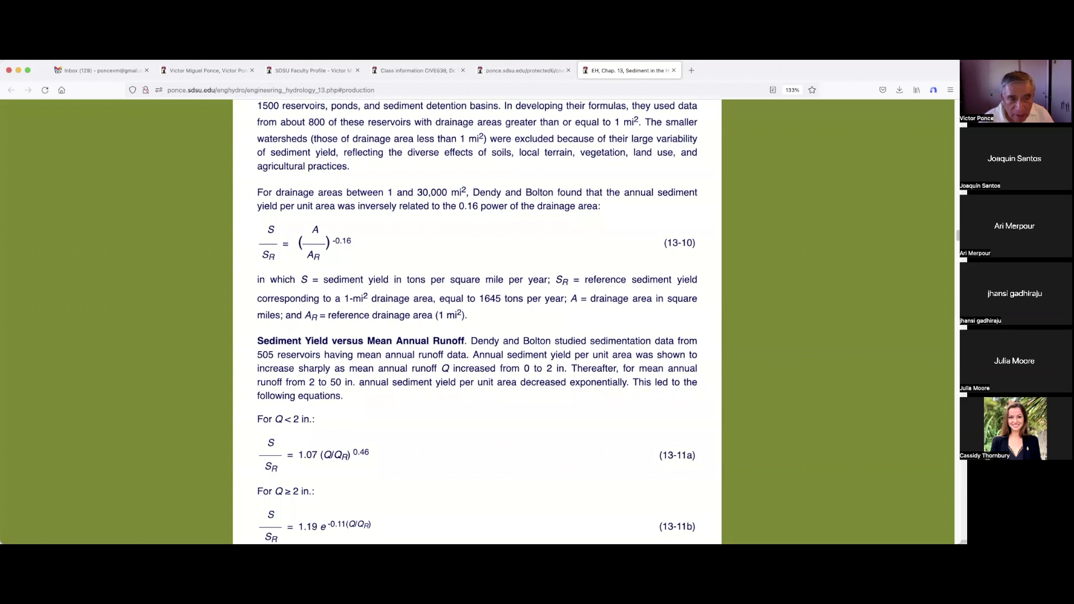
{"action": "scroll", "coordinate": [483, 326], "scroll_direction": "down", "scroll_amount": 1}
{"action": "scroll", "coordinate": [483, 327], "scroll_direction": "down", "scroll_amount": 1}
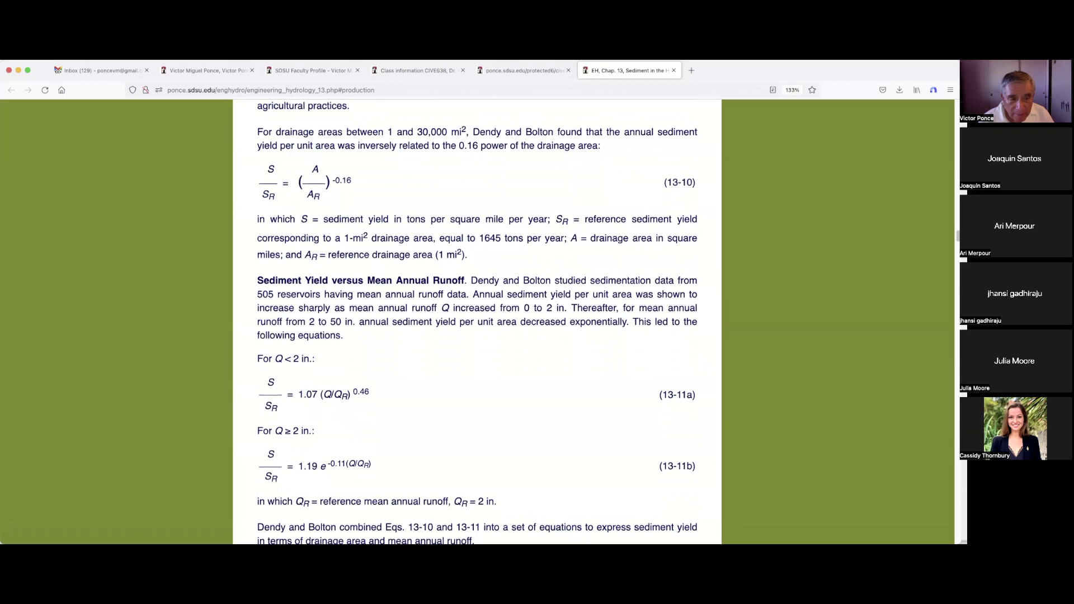
{"action": "scroll", "coordinate": [483, 326], "scroll_direction": "down", "scroll_amount": 2}
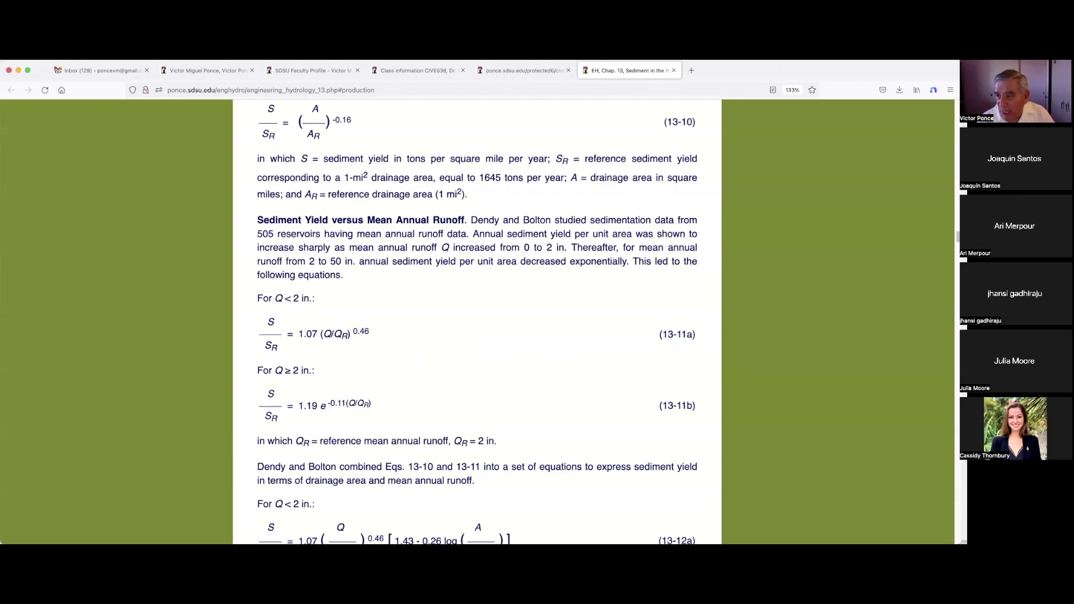
{"action": "scroll", "coordinate": [477, 322], "scroll_direction": "down", "scroll_amount": 1}
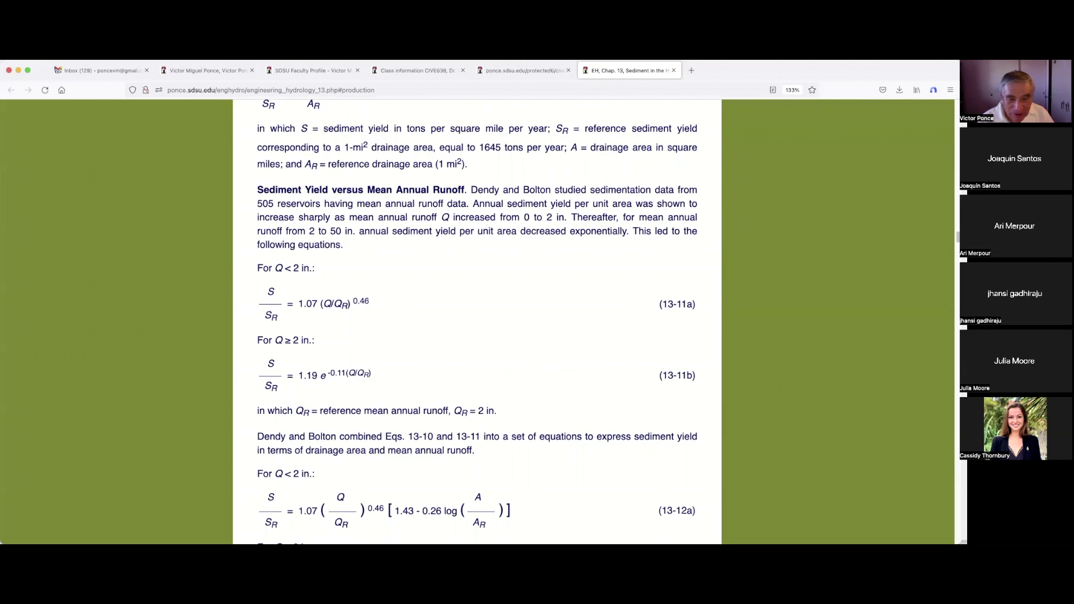
{"action": "scroll", "coordinate": [477, 323], "scroll_direction": "down", "scroll_amount": 4}
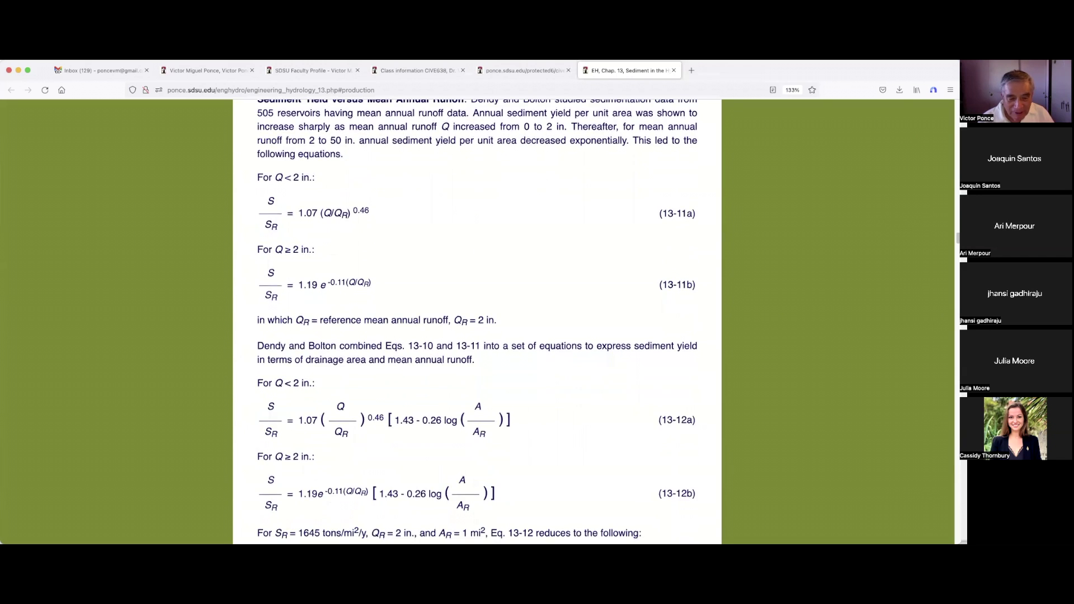
{"action": "scroll", "coordinate": [477, 322], "scroll_direction": "up", "scroll_amount": 2}
{"action": "scroll", "coordinate": [477, 323], "scroll_direction": "down", "scroll_amount": 1}
{"action": "scroll", "coordinate": [477, 322], "scroll_direction": "up", "scroll_amount": 1}
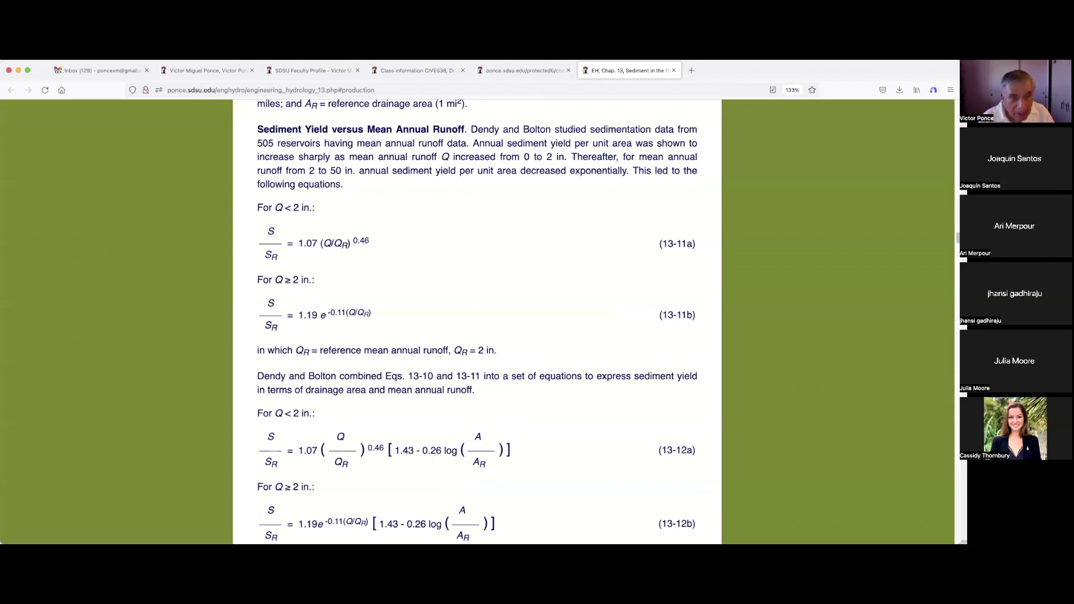
{"action": "scroll", "coordinate": [477, 323], "scroll_direction": "up", "scroll_amount": 1}
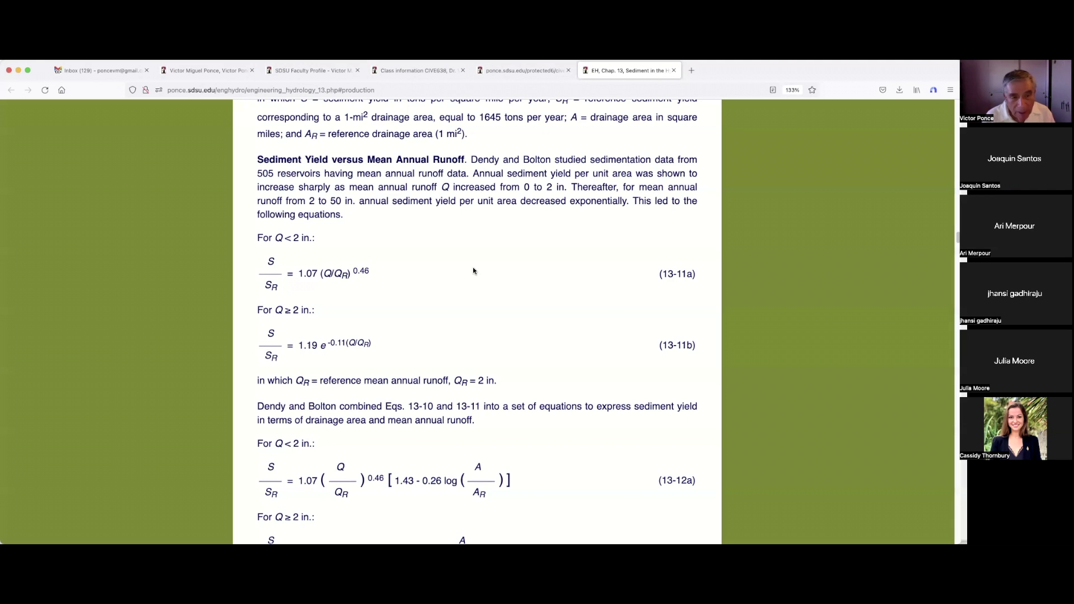
Step: Scroll down to equations 13-12b, 13-13a and 13-13b and the start of Example 13-5
{"action": "key", "text": "Down"}
{"action": "key", "text": "Down"}
{"action": "key", "text": "Down"}
{"action": "key", "text": "Down"}
{"action": "key", "text": "Down"}
{"action": "key", "text": "Down"}
{"action": "key", "text": "Down"}
{"action": "key", "text": "Down"}
{"action": "key", "text": "Down"}
{"action": "key", "text": "Down"}
{"action": "key", "text": "Down"}
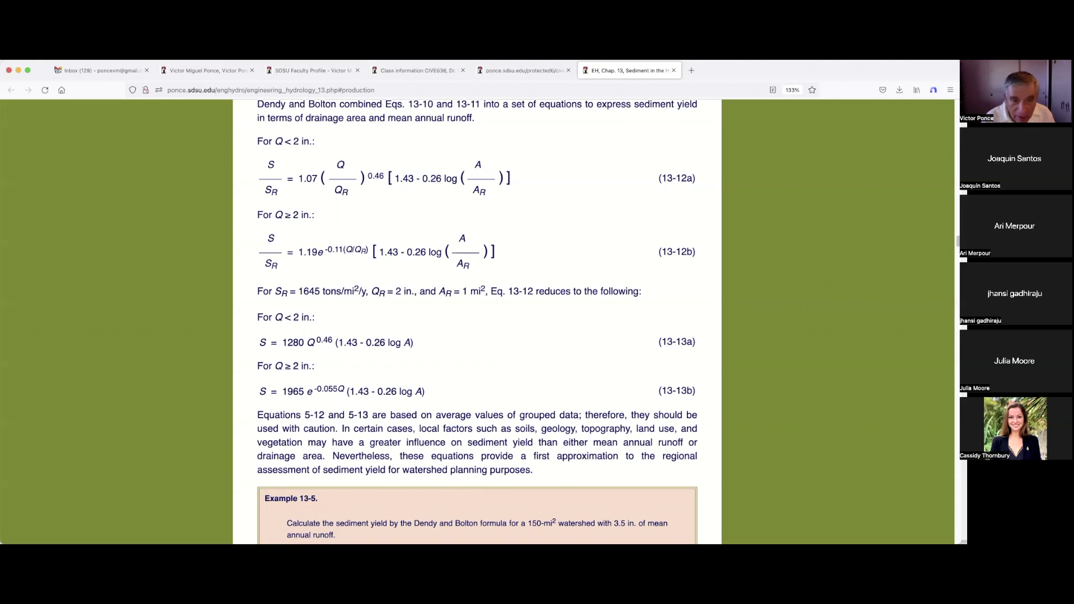
{"action": "scroll", "coordinate": [478, 323], "scroll_direction": "up", "scroll_amount": 2}
{"action": "scroll", "coordinate": [478, 324], "scroll_direction": "up", "scroll_amount": 1}
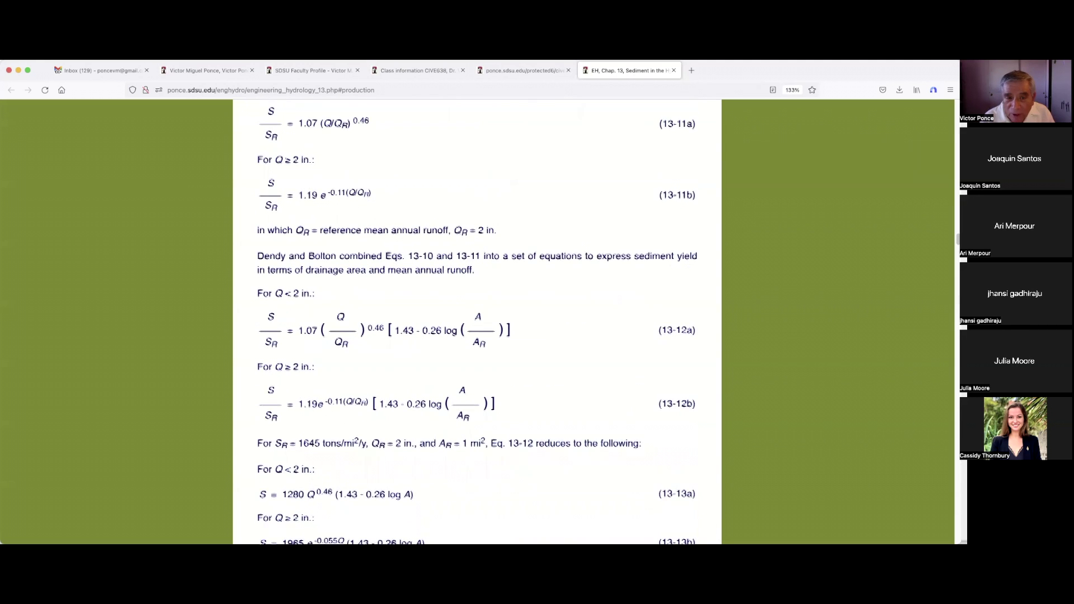
{"action": "scroll", "coordinate": [478, 324], "scroll_direction": "up", "scroll_amount": 3}
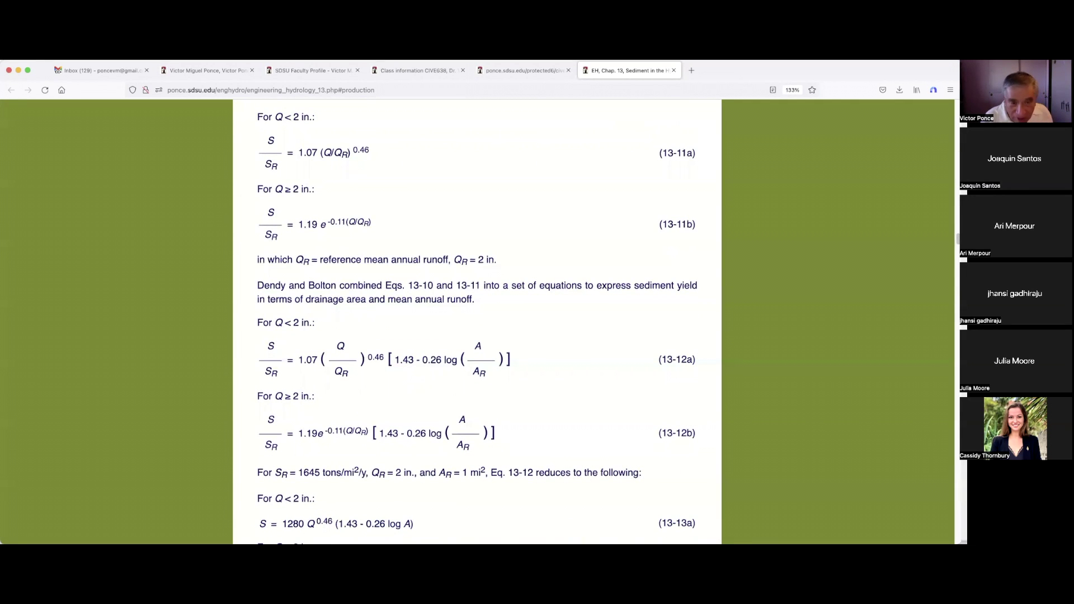
{"action": "scroll", "coordinate": [478, 323], "scroll_direction": "down", "scroll_amount": 2}
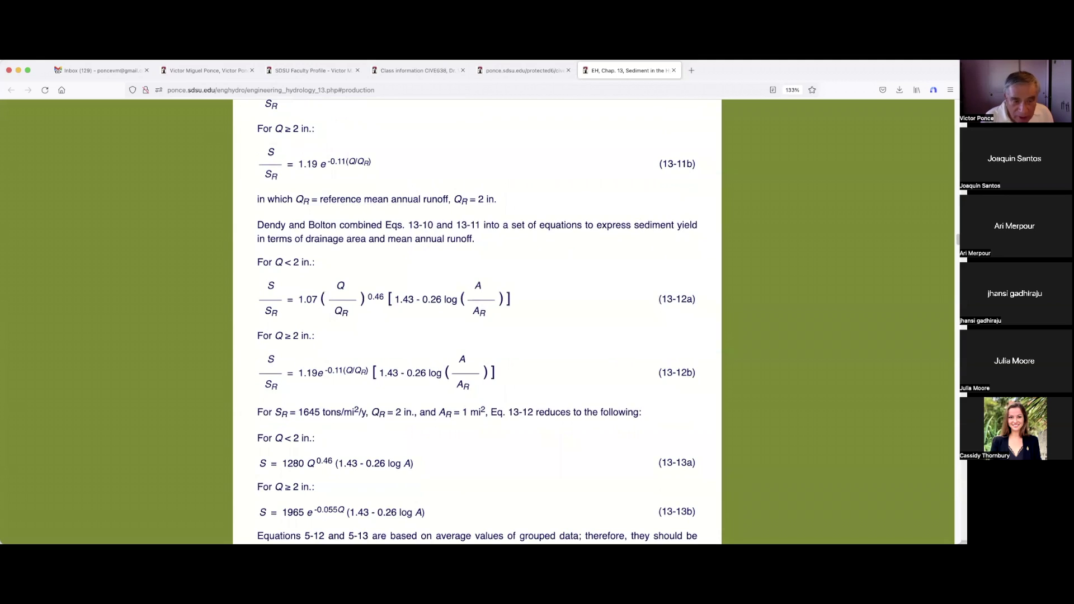
{"action": "scroll", "coordinate": [476, 323], "scroll_direction": "down", "scroll_amount": 1}
{"action": "scroll", "coordinate": [478, 323], "scroll_direction": "down", "scroll_amount": 3}
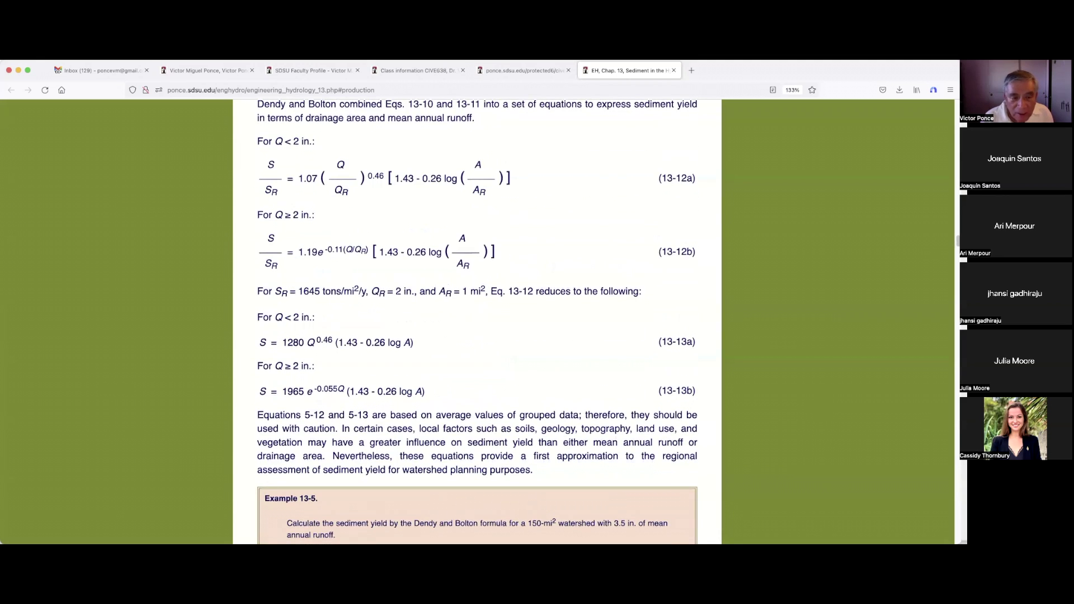
{"action": "scroll", "coordinate": [476, 322], "scroll_direction": "down", "scroll_amount": 1}
{"action": "scroll", "coordinate": [478, 322], "scroll_direction": "down", "scroll_amount": 2}
{"action": "scroll", "coordinate": [477, 323], "scroll_direction": "down", "scroll_amount": 5}
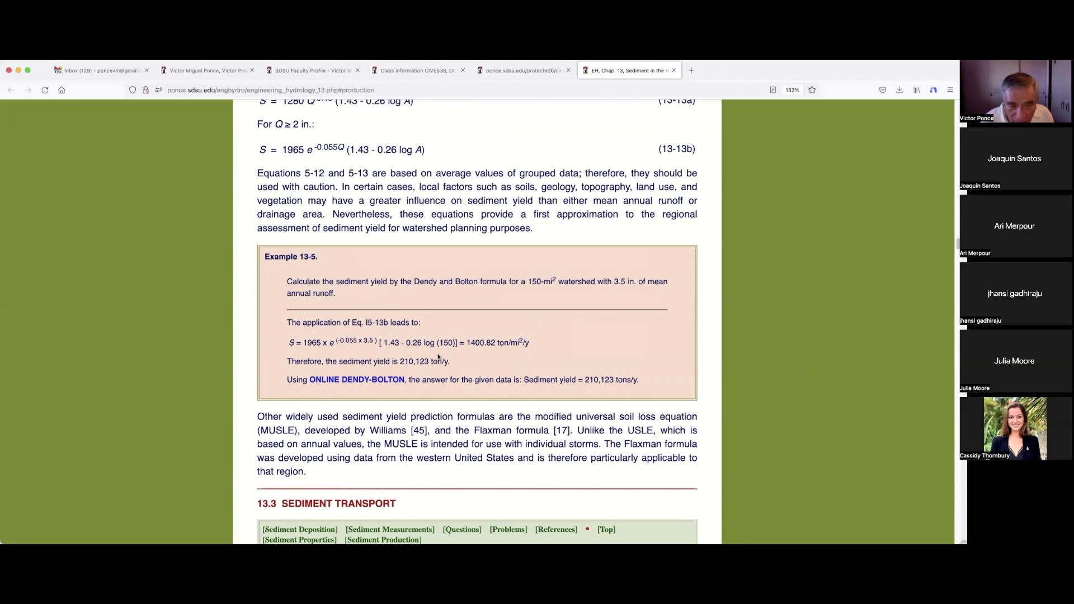
Step: Compute the Dendy-Bolton sediment yield in U.S. Customary units, then return to the chapter
{"action": "left_click", "coordinate": [390, 381]}
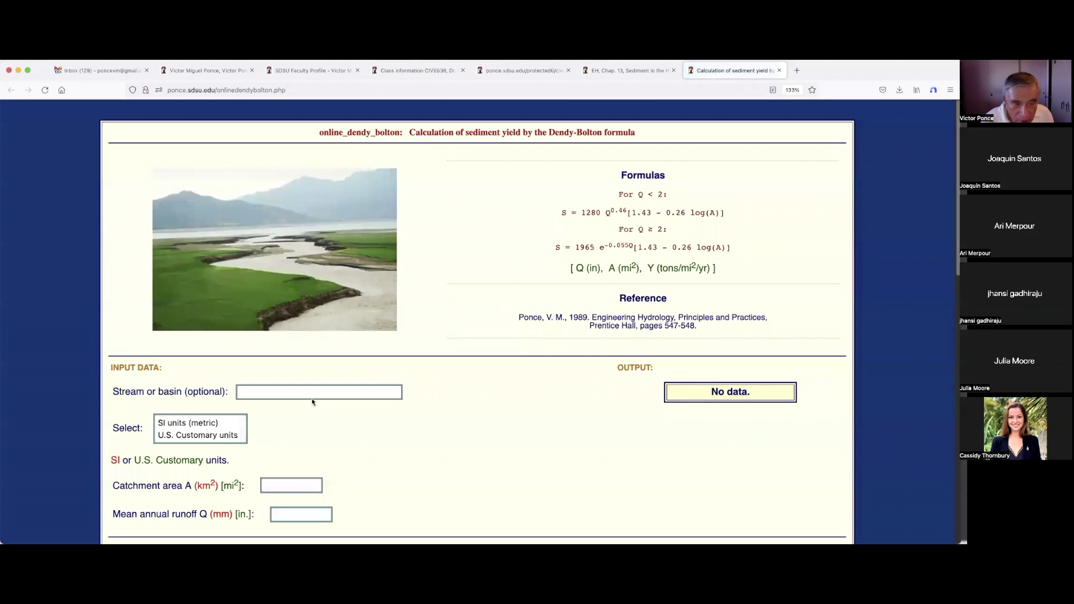
{"action": "left_click", "coordinate": [218, 436]}
{"action": "left_click", "coordinate": [278, 481]}
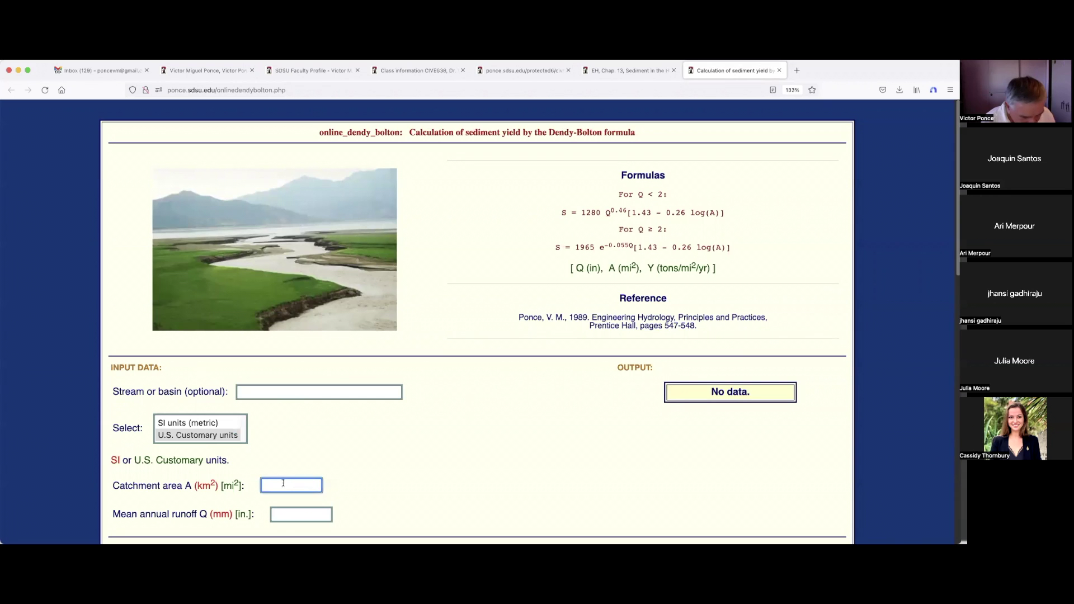
{"action": "type", "text": "150"}
{"action": "left_click", "coordinate": [288, 512]}
{"action": "type", "text": "3"}
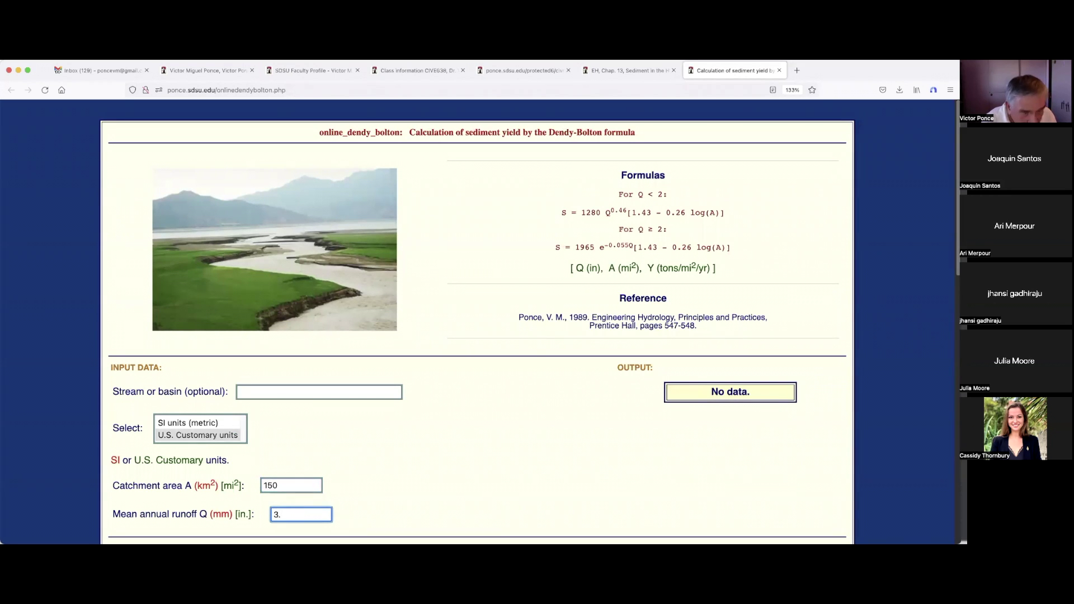
{"action": "type", "text": ".5"}
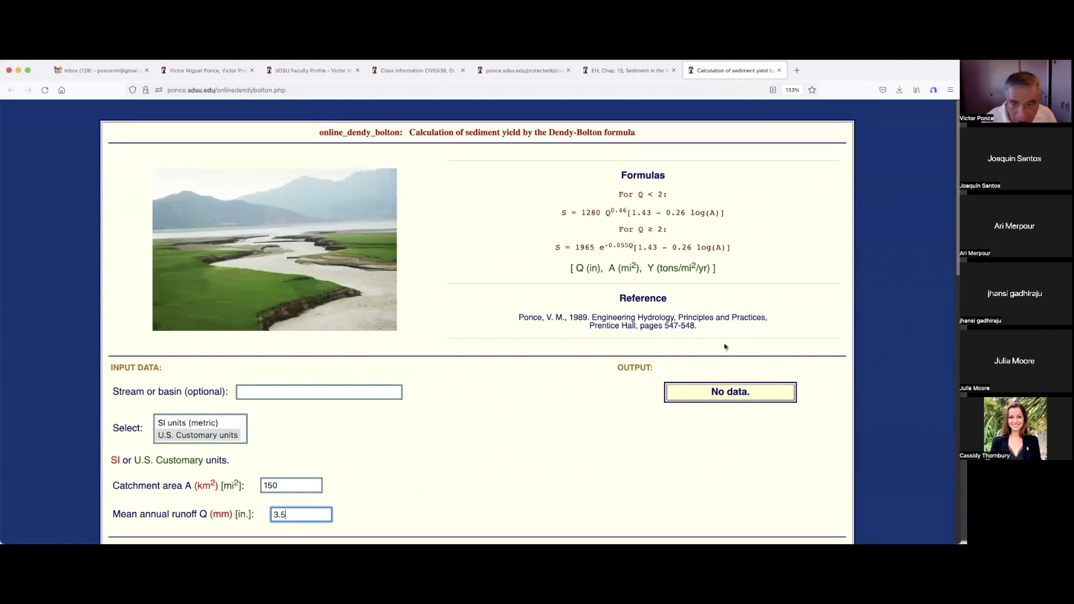
{"action": "scroll", "coordinate": [923, 311], "scroll_direction": "down", "scroll_amount": 3}
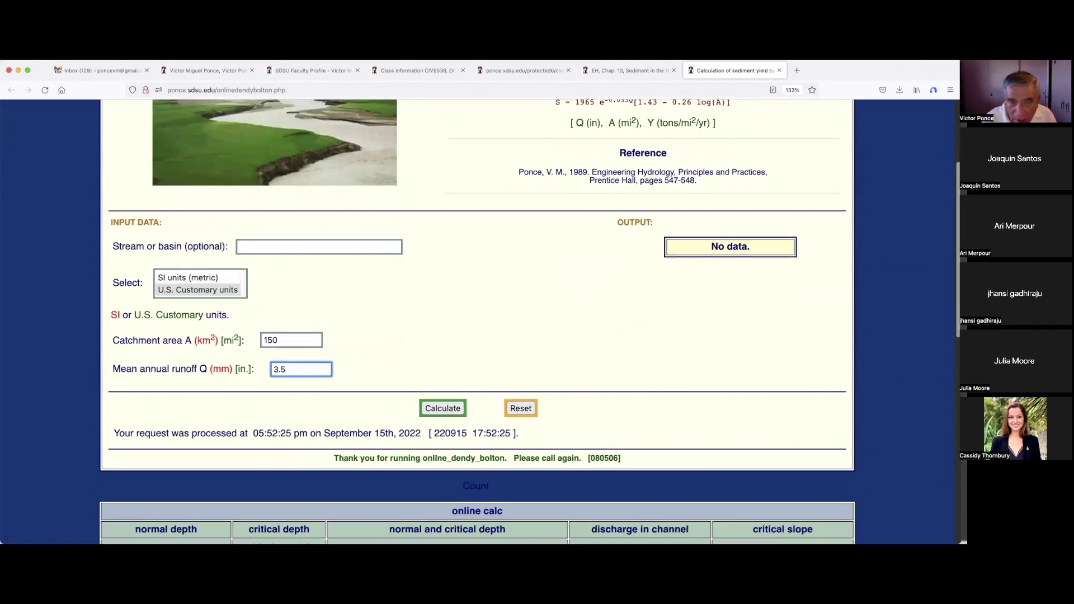
{"action": "left_click", "coordinate": [453, 413]}
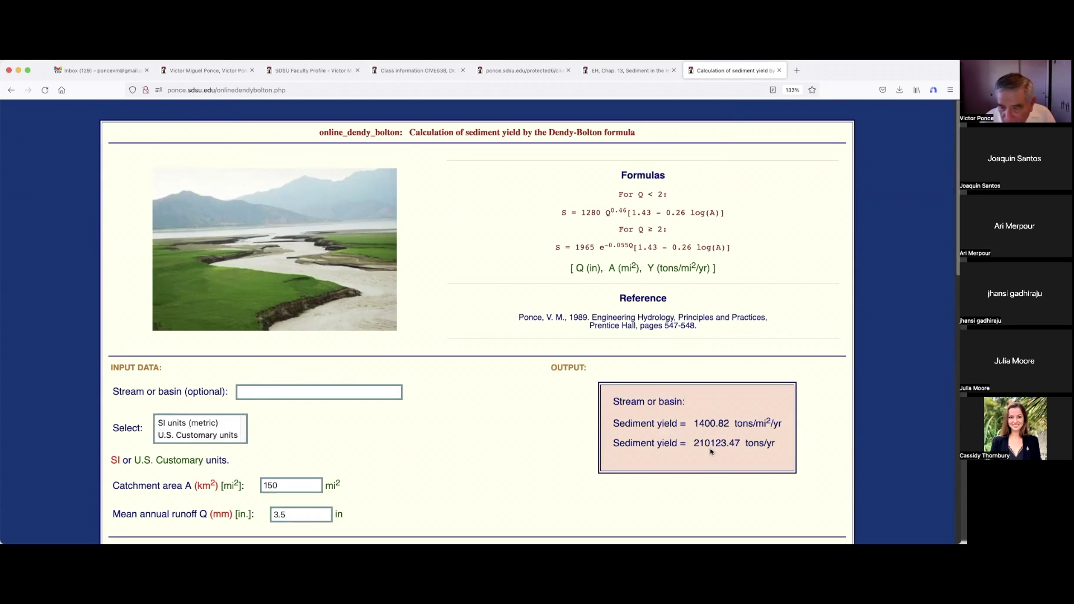
{"action": "left_click", "coordinate": [661, 71]}
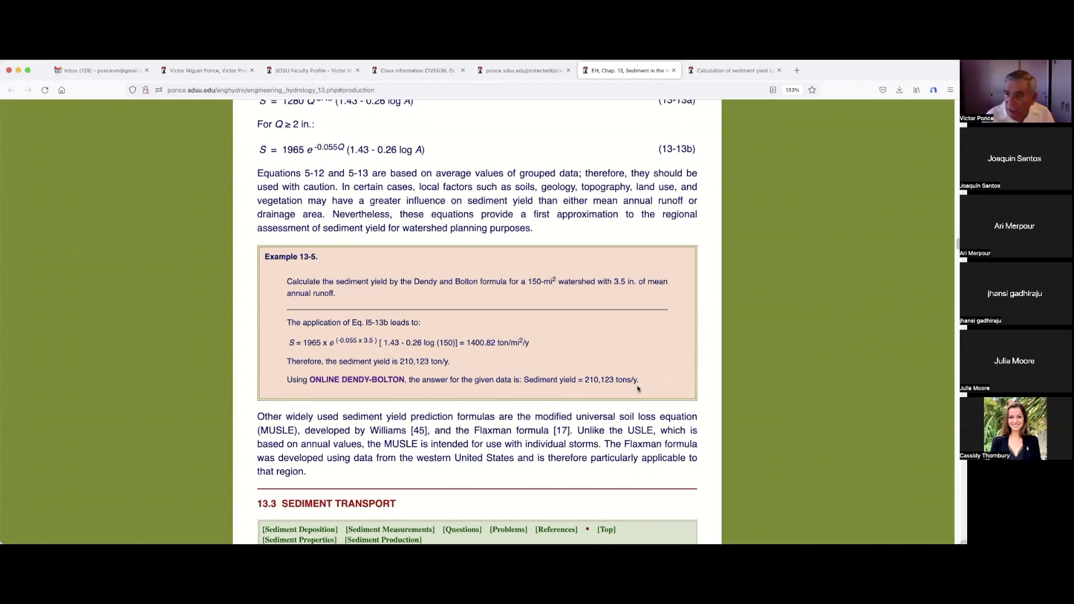
{"action": "scroll", "coordinate": [638, 388], "scroll_direction": "down", "scroll_amount": 1}
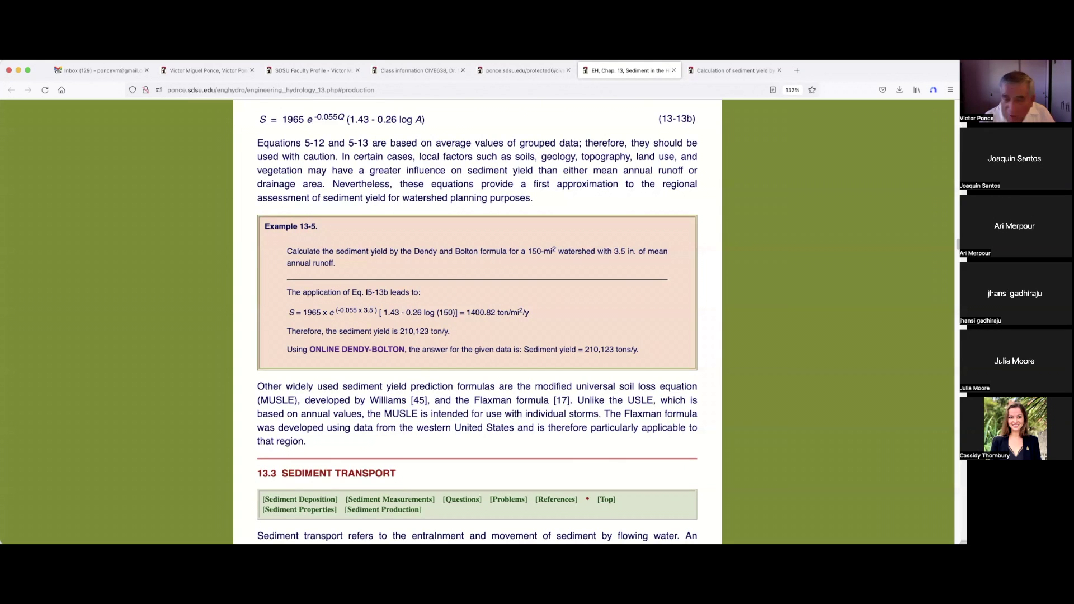
{"action": "scroll", "coordinate": [477, 324], "scroll_direction": "down", "scroll_amount": 2}
{"action": "scroll", "coordinate": [477, 325], "scroll_direction": "down", "scroll_amount": 1}
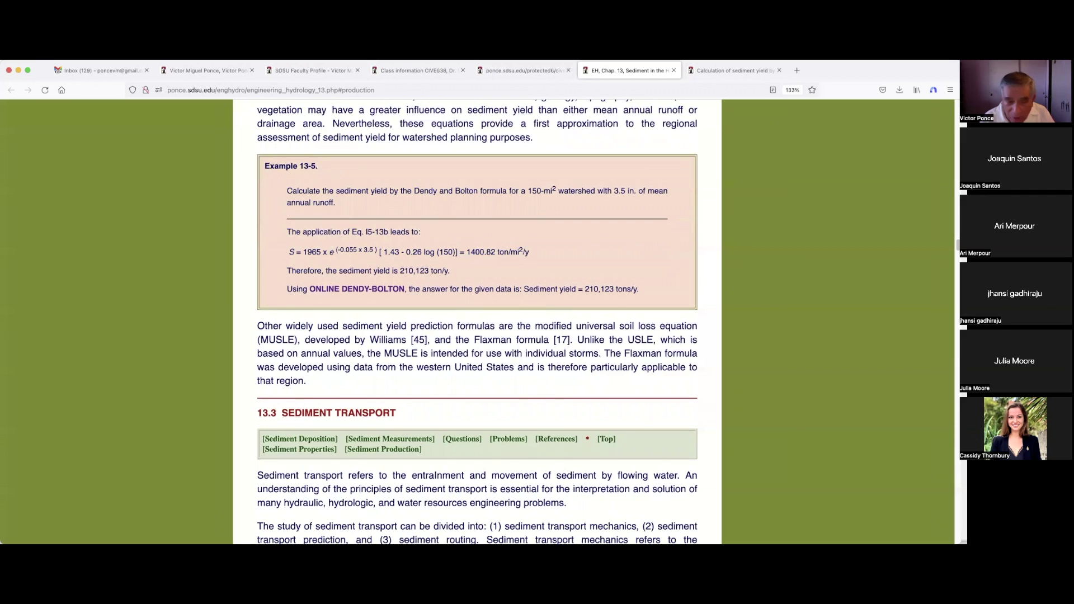
{"action": "scroll", "coordinate": [705, 224], "scroll_direction": "down", "scroll_amount": 1}
{"action": "scroll", "coordinate": [706, 224], "scroll_direction": "up", "scroll_amount": 1}
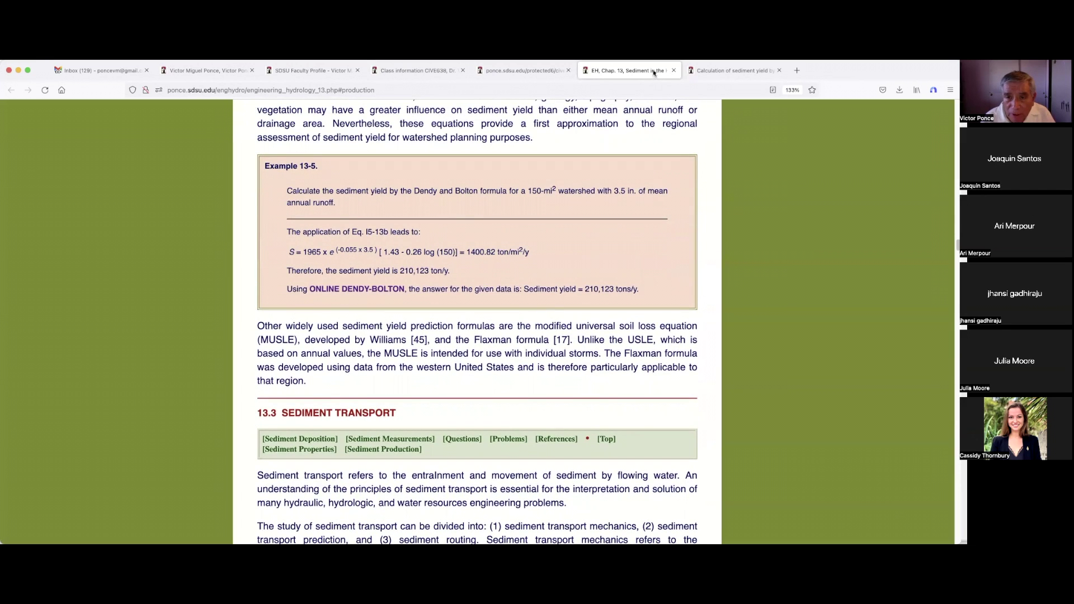
Step: Open the Dendy and Bolton 1976 article from the course syllabus reading list
{"action": "left_click", "coordinate": [552, 70]}
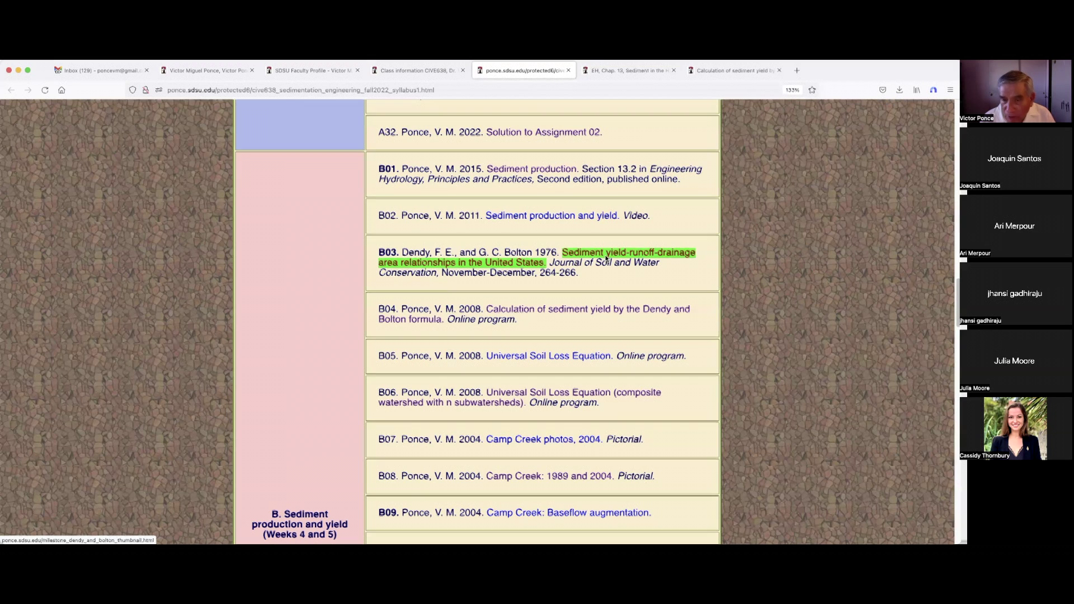
{"action": "left_click", "coordinate": [606, 261]}
Step: Show the Dendy and Bolton article page at full size
{"action": "left_click", "coordinate": [363, 368]}
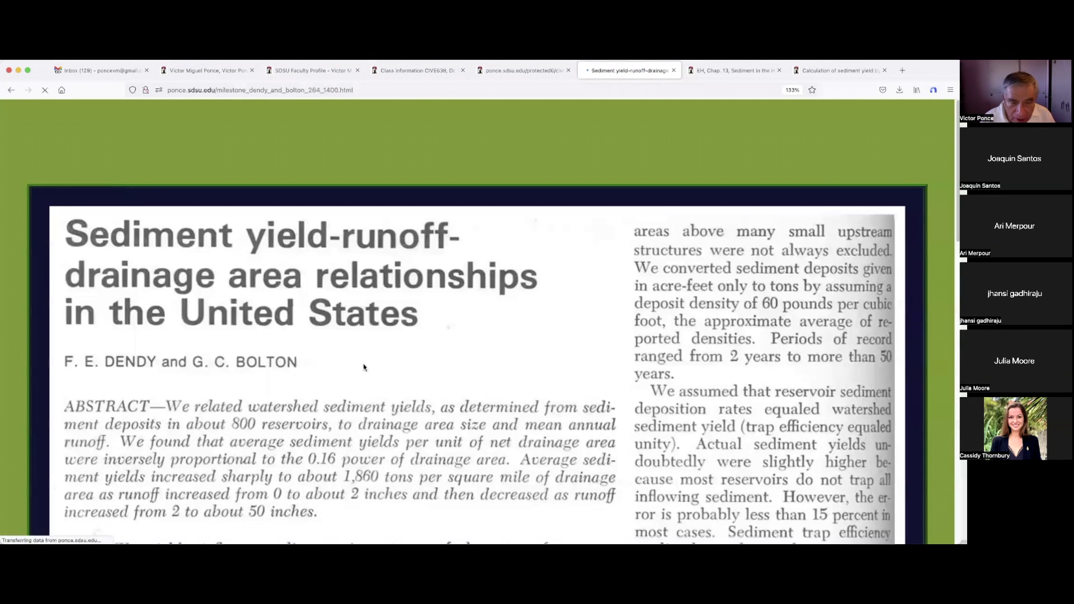
{"action": "scroll", "coordinate": [479, 323], "scroll_direction": "down", "scroll_amount": 2}
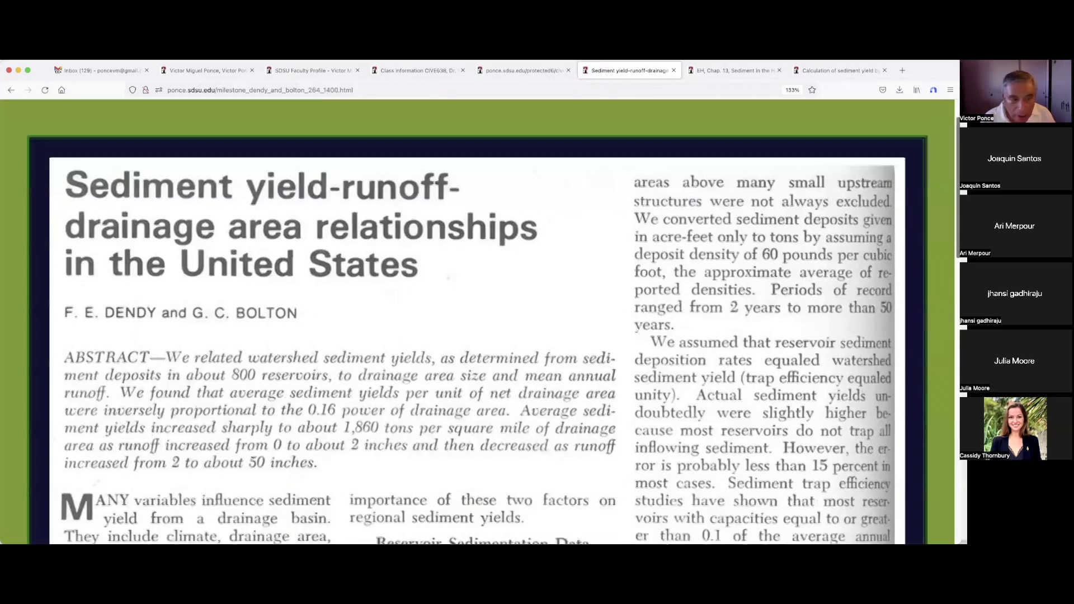
{"action": "scroll", "coordinate": [479, 322], "scroll_direction": "down", "scroll_amount": 3}
{"action": "scroll", "coordinate": [479, 322], "scroll_direction": "down", "scroll_amount": 4}
{"action": "scroll", "coordinate": [479, 323], "scroll_direction": "down", "scroll_amount": 1}
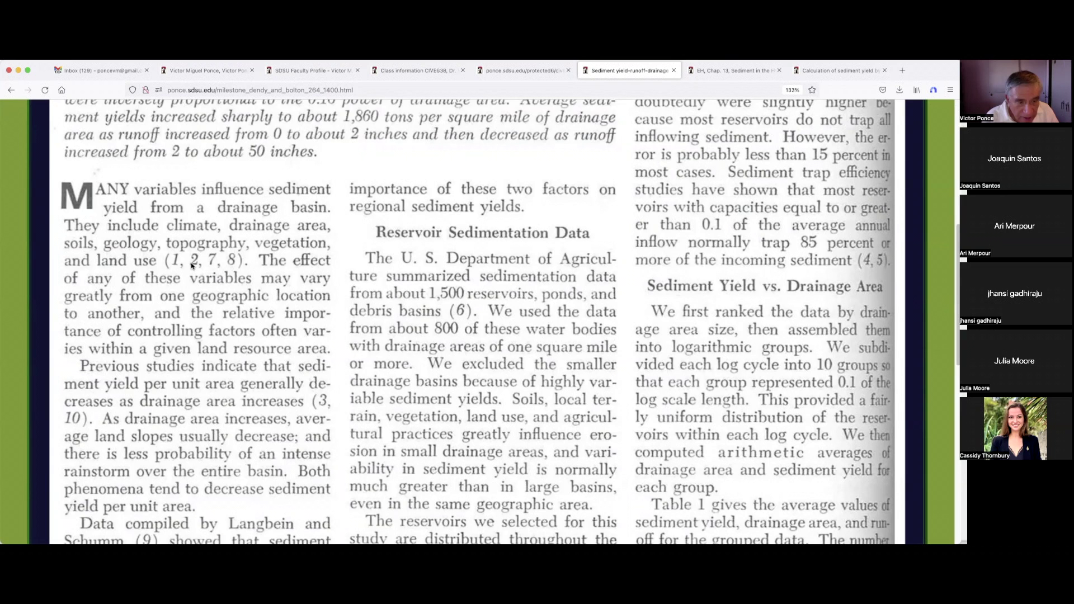
{"action": "scroll", "coordinate": [190, 264], "scroll_direction": "down", "scroll_amount": 1}
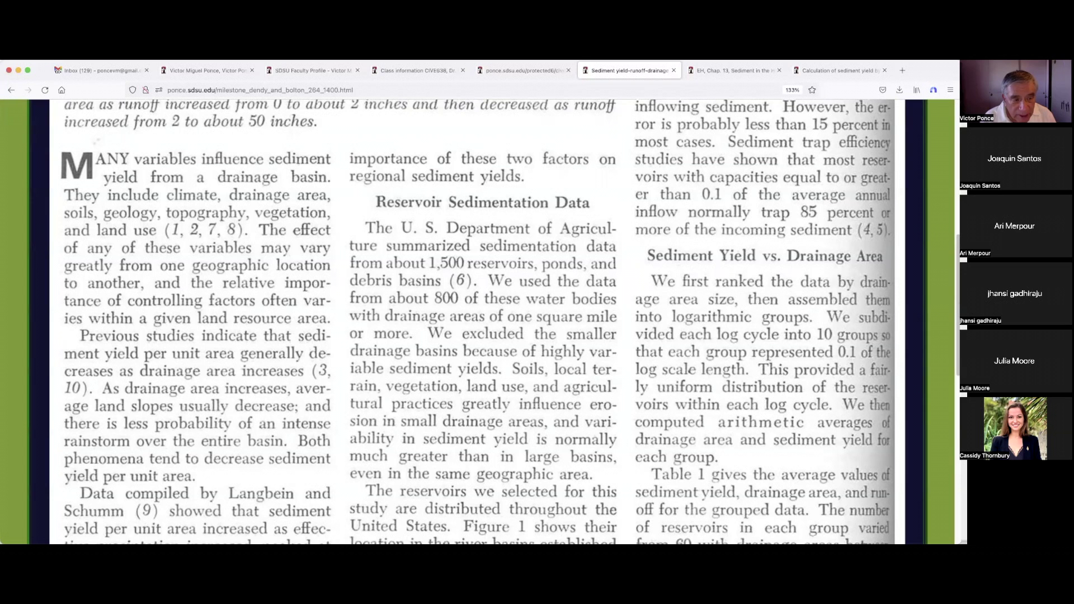
{"action": "scroll", "coordinate": [479, 323], "scroll_direction": "down", "scroll_amount": 1}
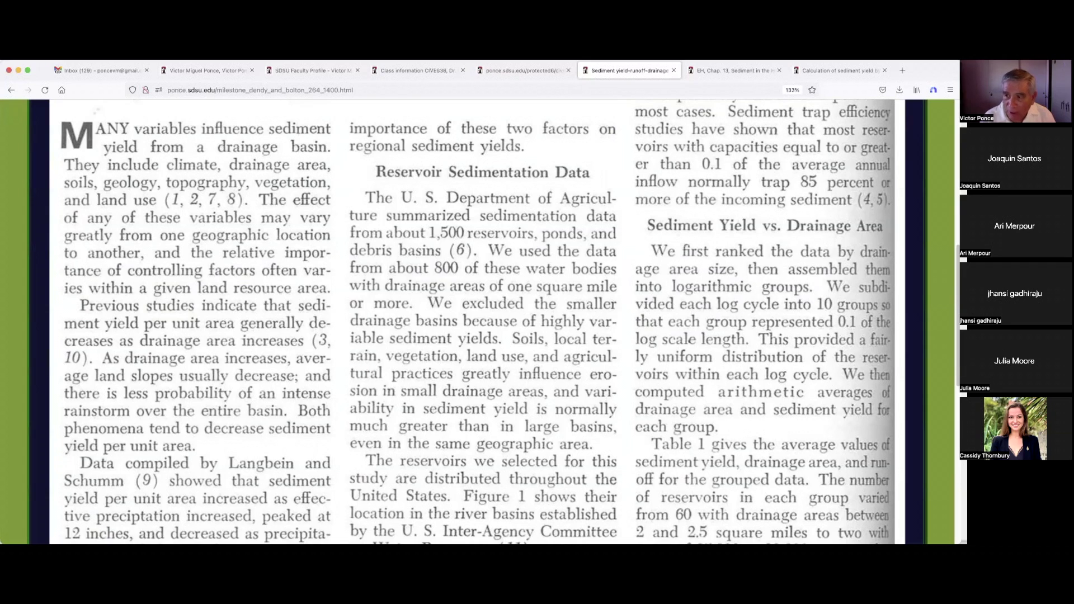
{"action": "scroll", "coordinate": [479, 323], "scroll_direction": "down", "scroll_amount": 2}
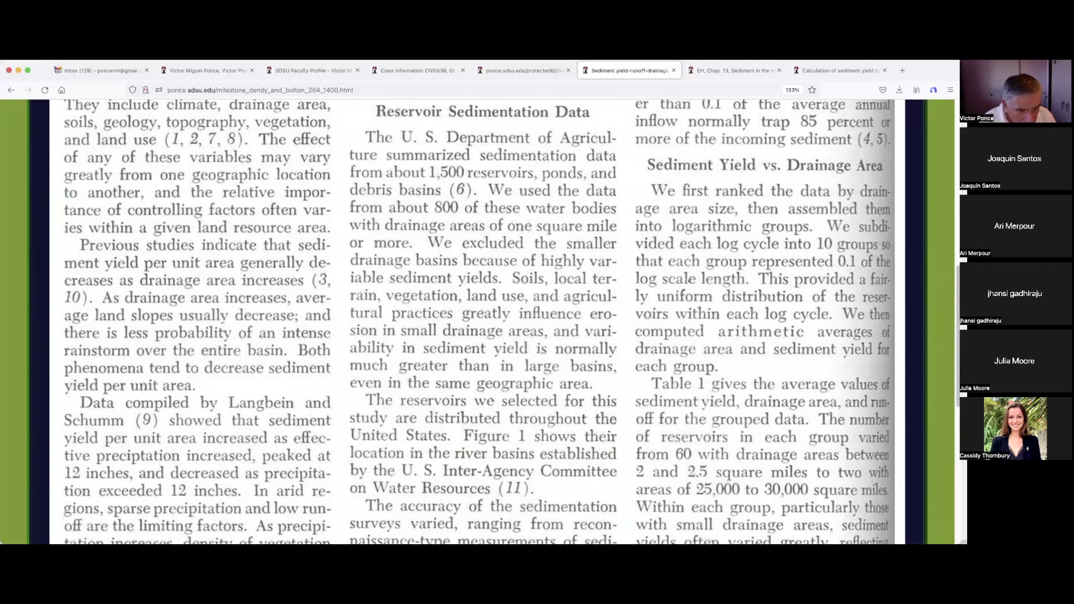
{"action": "scroll", "coordinate": [479, 322], "scroll_direction": "down", "scroll_amount": 1}
{"action": "scroll", "coordinate": [478, 323], "scroll_direction": "down", "scroll_amount": 2}
{"action": "scroll", "coordinate": [479, 323], "scroll_direction": "down", "scroll_amount": 1}
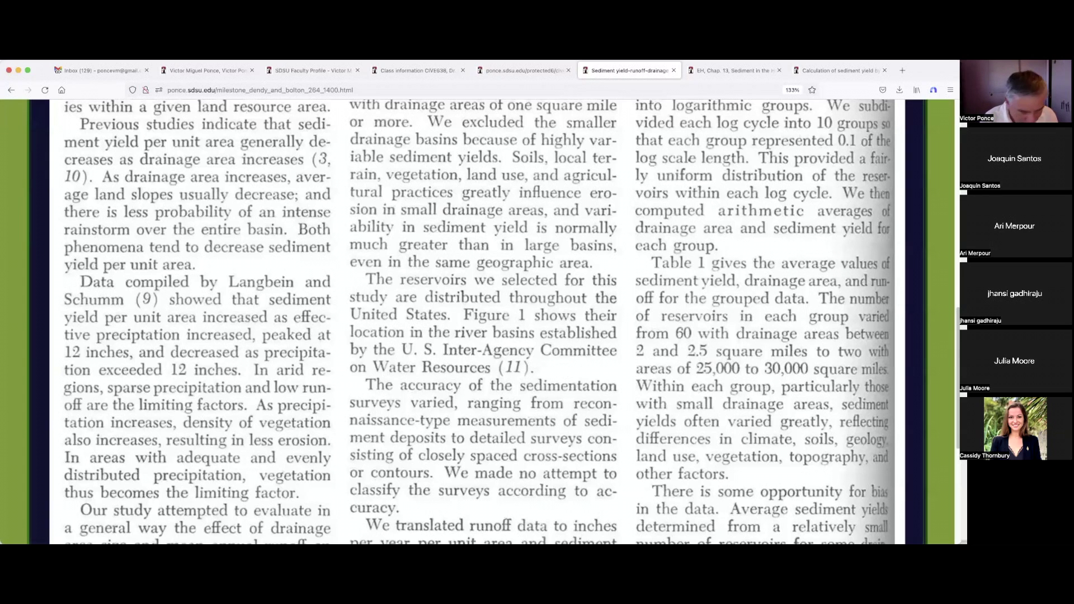
{"action": "scroll", "coordinate": [479, 322], "scroll_direction": "down", "scroll_amount": 2}
{"action": "scroll", "coordinate": [478, 322], "scroll_direction": "down", "scroll_amount": 1}
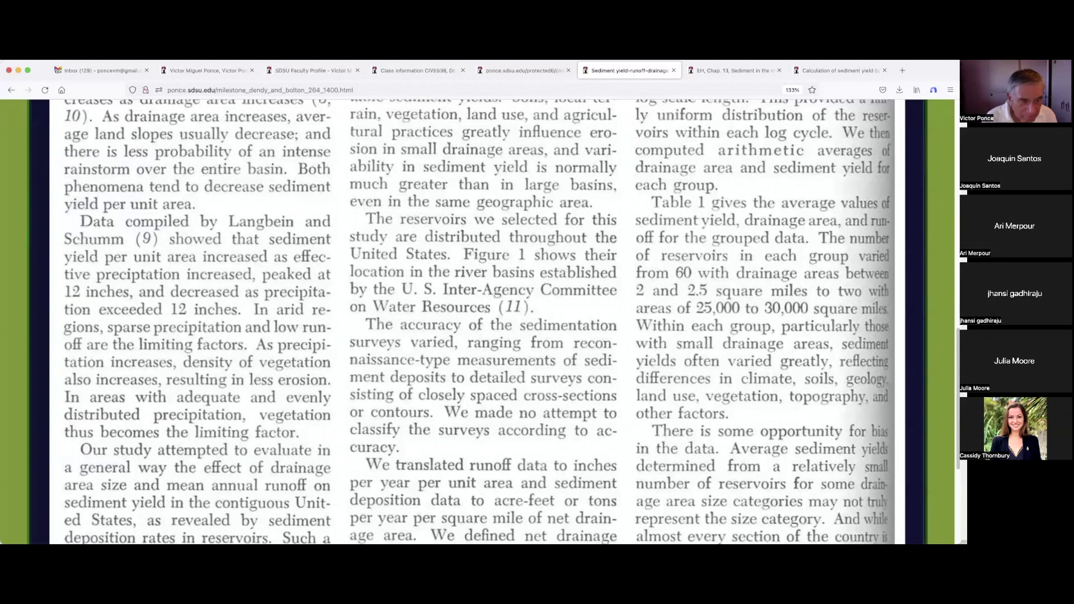
{"action": "scroll", "coordinate": [479, 323], "scroll_direction": "down", "scroll_amount": 1}
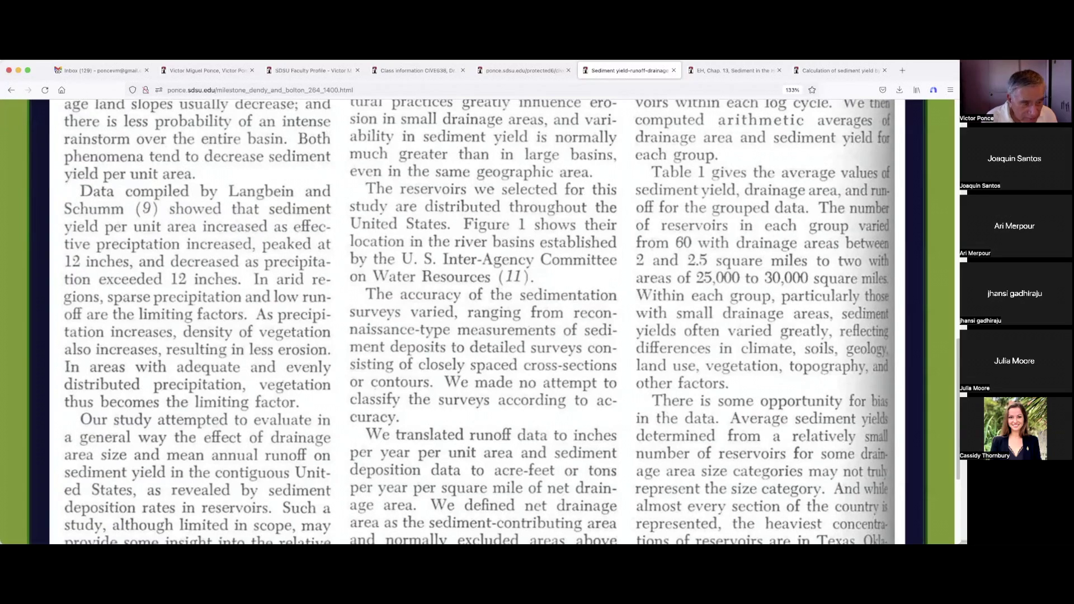
{"action": "scroll", "coordinate": [479, 323], "scroll_direction": "down", "scroll_amount": 1}
{"action": "scroll", "coordinate": [478, 323], "scroll_direction": "down", "scroll_amount": 1}
{"action": "scroll", "coordinate": [478, 322], "scroll_direction": "up", "scroll_amount": 1}
{"action": "scroll", "coordinate": [479, 322], "scroll_direction": "up", "scroll_amount": 2}
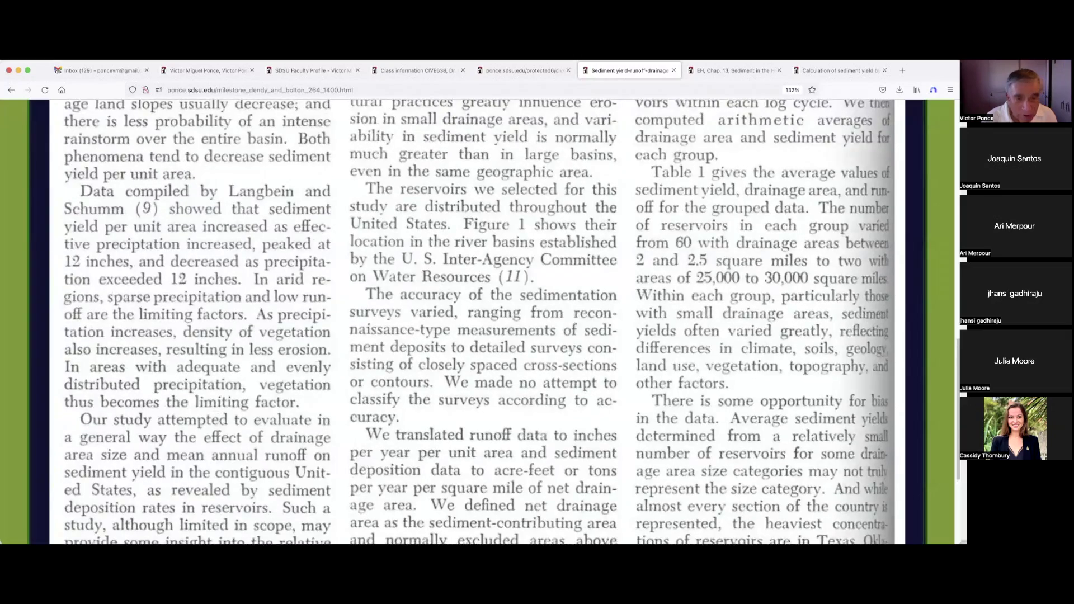
{"action": "scroll", "coordinate": [479, 323], "scroll_direction": "up", "scroll_amount": 2}
{"action": "scroll", "coordinate": [478, 322], "scroll_direction": "up", "scroll_amount": 2}
{"action": "scroll", "coordinate": [478, 323], "scroll_direction": "up", "scroll_amount": 1}
{"action": "scroll", "coordinate": [478, 322], "scroll_direction": "up", "scroll_amount": 2}
{"action": "scroll", "coordinate": [479, 323], "scroll_direction": "down", "scroll_amount": 1}
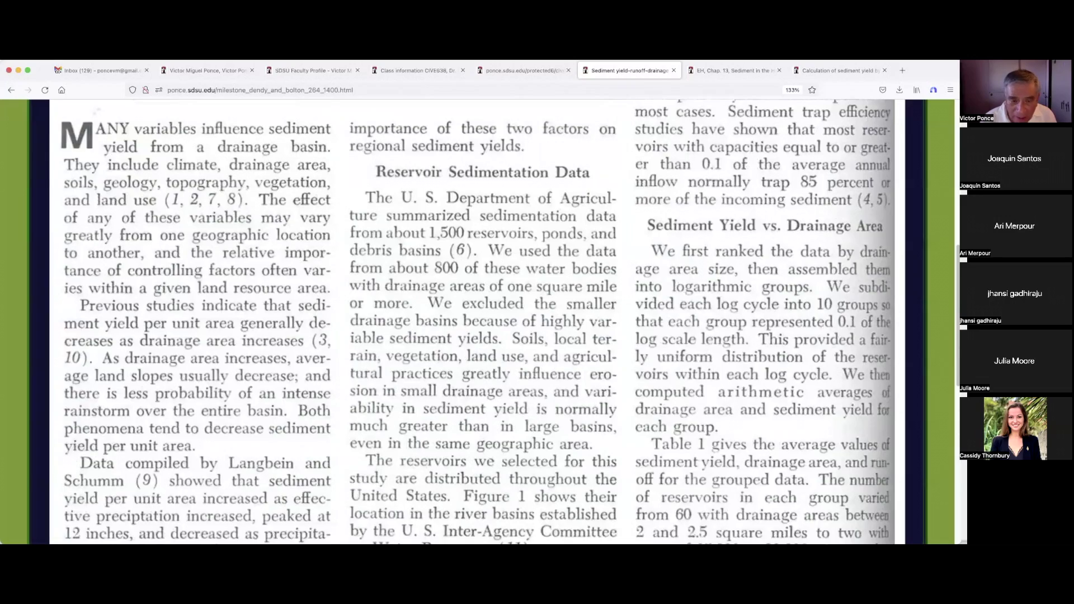
{"action": "scroll", "coordinate": [479, 322], "scroll_direction": "down", "scroll_amount": 3}
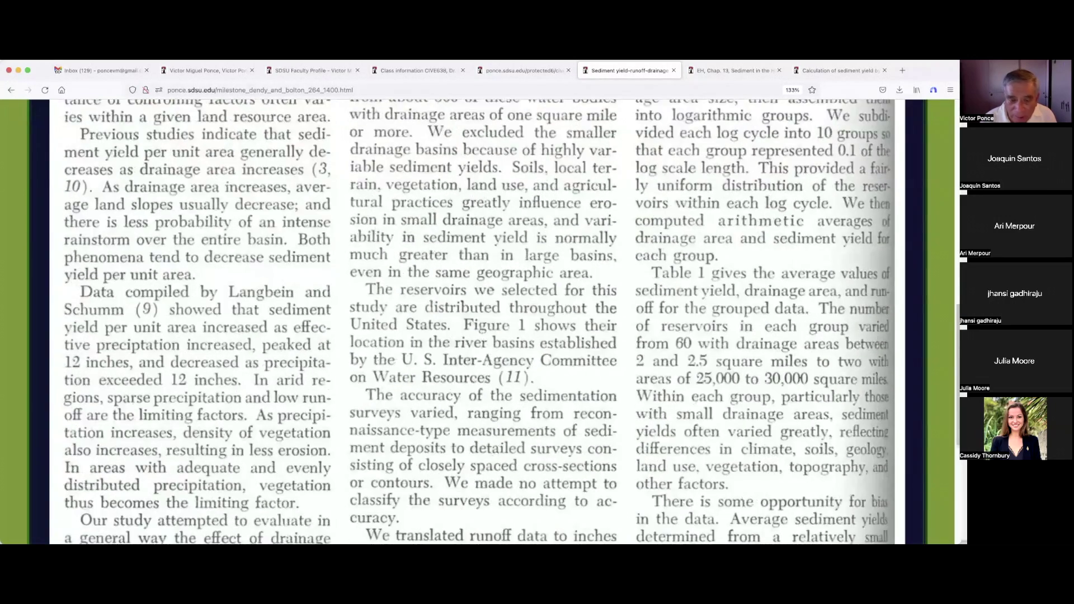
{"action": "scroll", "coordinate": [478, 322], "scroll_direction": "up", "scroll_amount": 1}
{"action": "scroll", "coordinate": [479, 322], "scroll_direction": "up", "scroll_amount": 3}
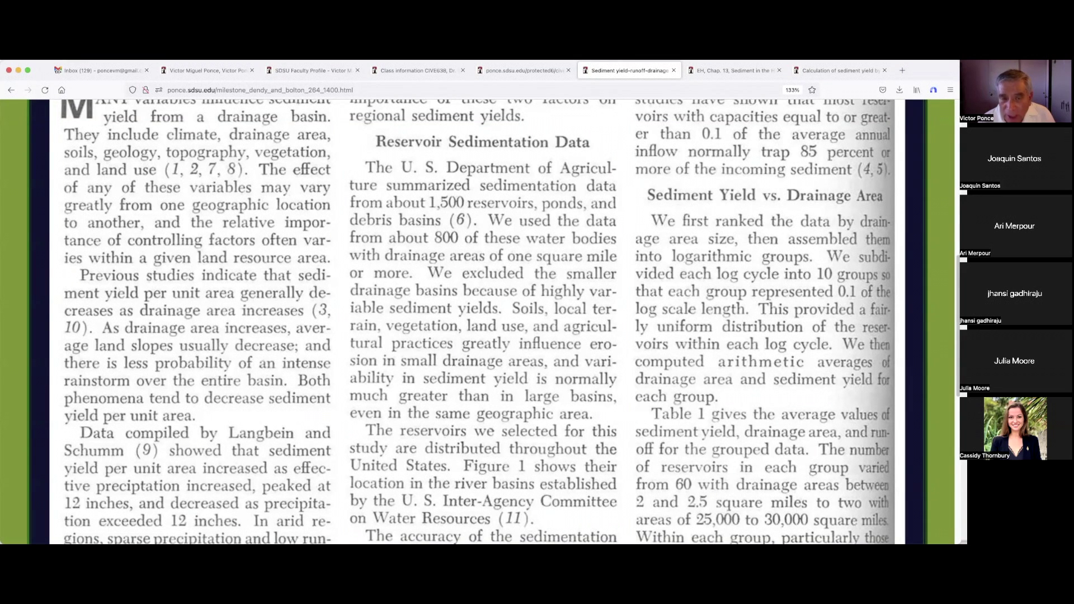
{"action": "scroll", "coordinate": [476, 323], "scroll_direction": "down", "scroll_amount": 1}
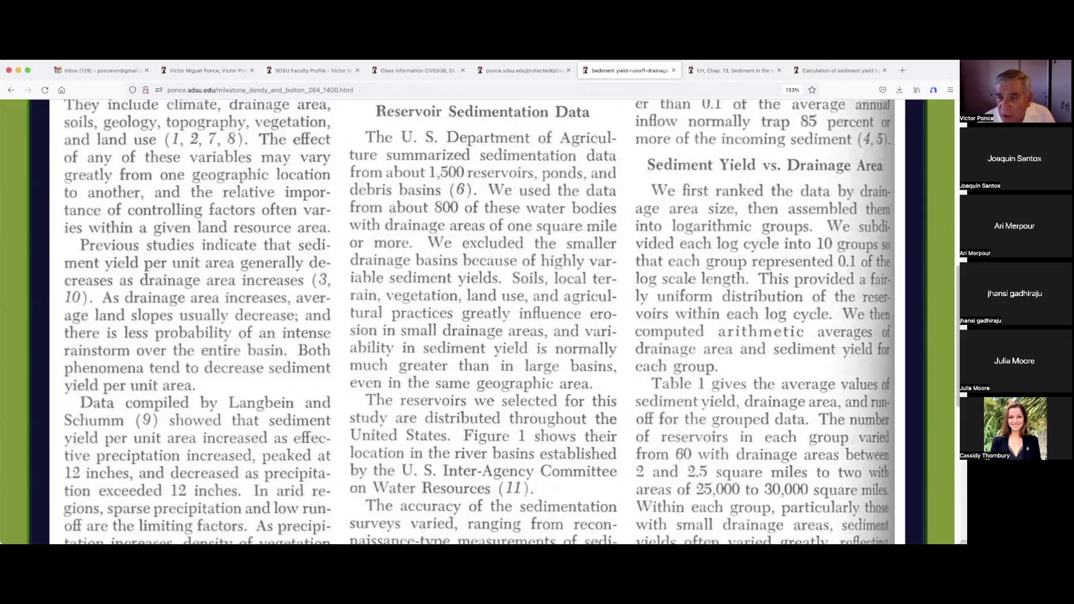
{"action": "scroll", "coordinate": [476, 322], "scroll_direction": "down", "scroll_amount": 1}
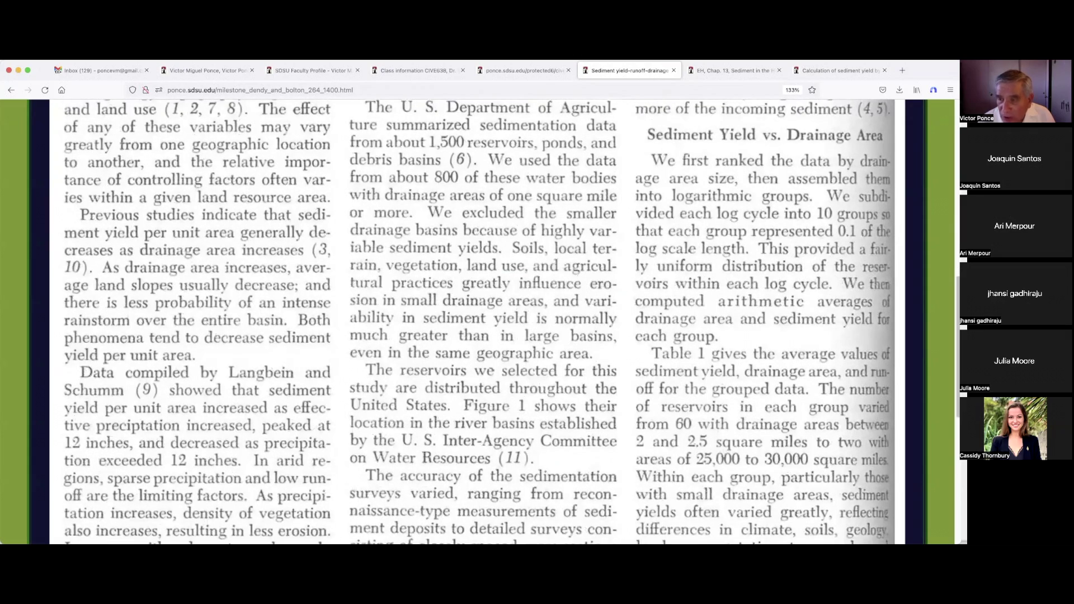
{"action": "scroll", "coordinate": [477, 322], "scroll_direction": "down", "scroll_amount": 1}
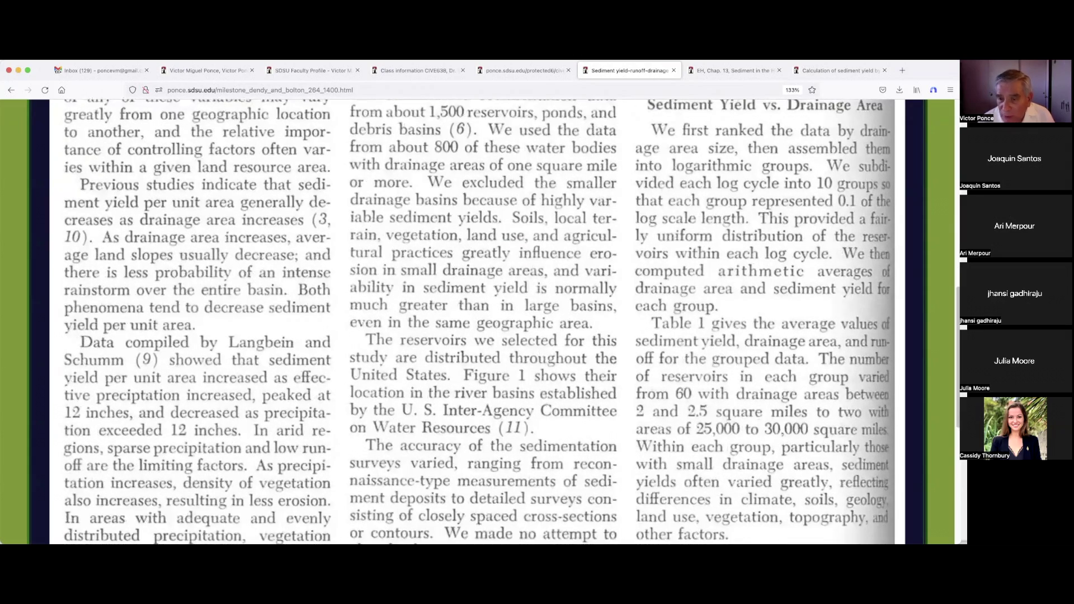
{"action": "scroll", "coordinate": [477, 322], "scroll_direction": "down", "scroll_amount": 1}
{"action": "scroll", "coordinate": [475, 322], "scroll_direction": "down", "scroll_amount": 3}
{"action": "scroll", "coordinate": [476, 322], "scroll_direction": "down", "scroll_amount": 4}
{"action": "scroll", "coordinate": [475, 323], "scroll_direction": "down", "scroll_amount": 1}
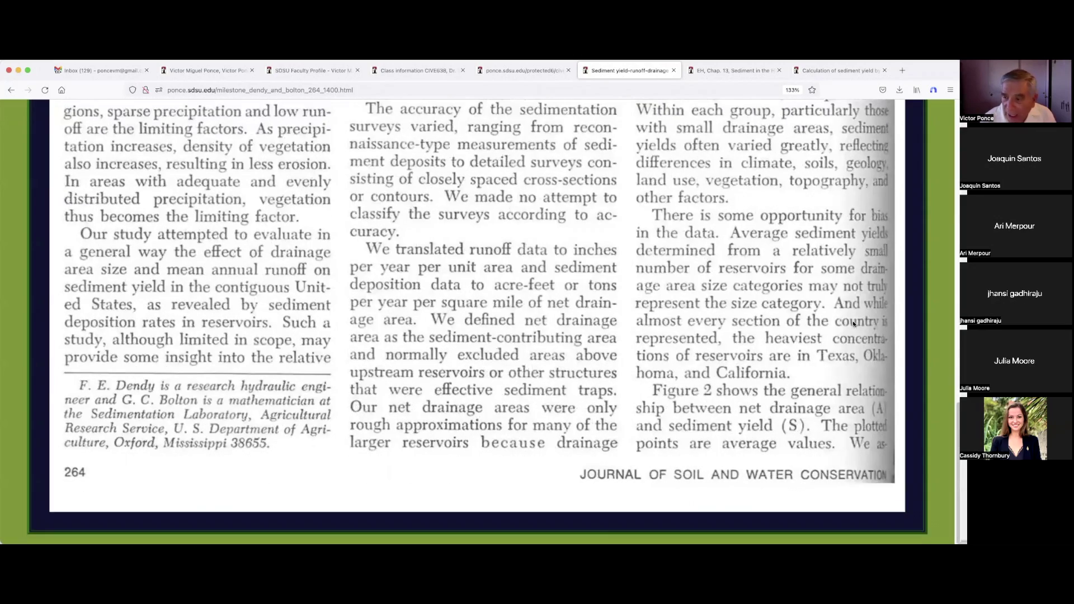
{"action": "left_click_drag", "start_coordinate": [958, 470], "coordinate": [939, 93]}
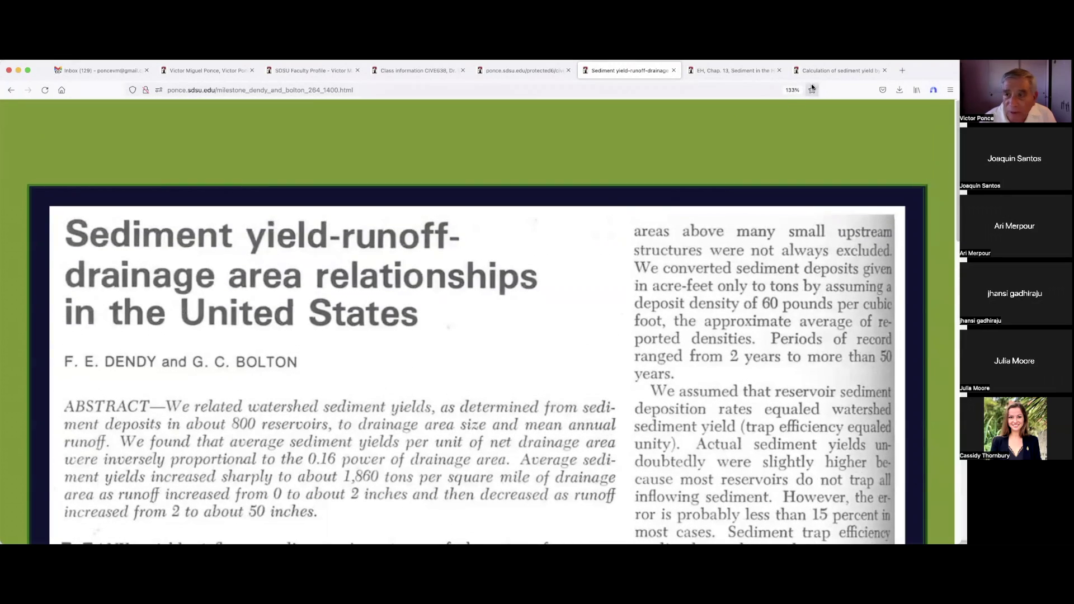
Step: Cycle through the open pages, then open enlarged page 265 of the Dendy and Bolton paper
{"action": "left_click", "coordinate": [751, 72]}
{"action": "left_click", "coordinate": [840, 71]}
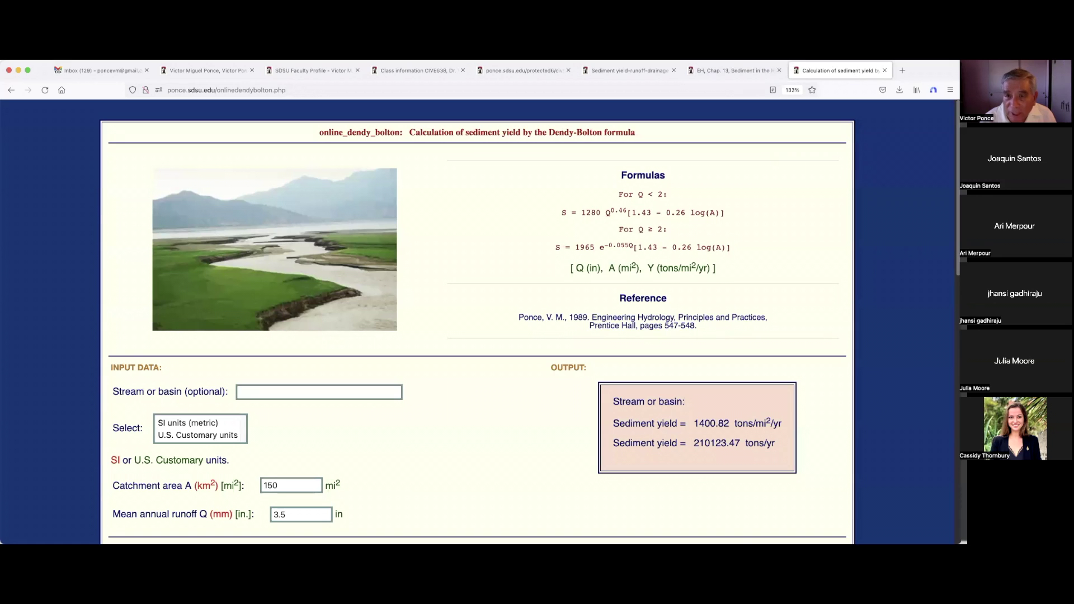
{"action": "left_click", "coordinate": [643, 70]}
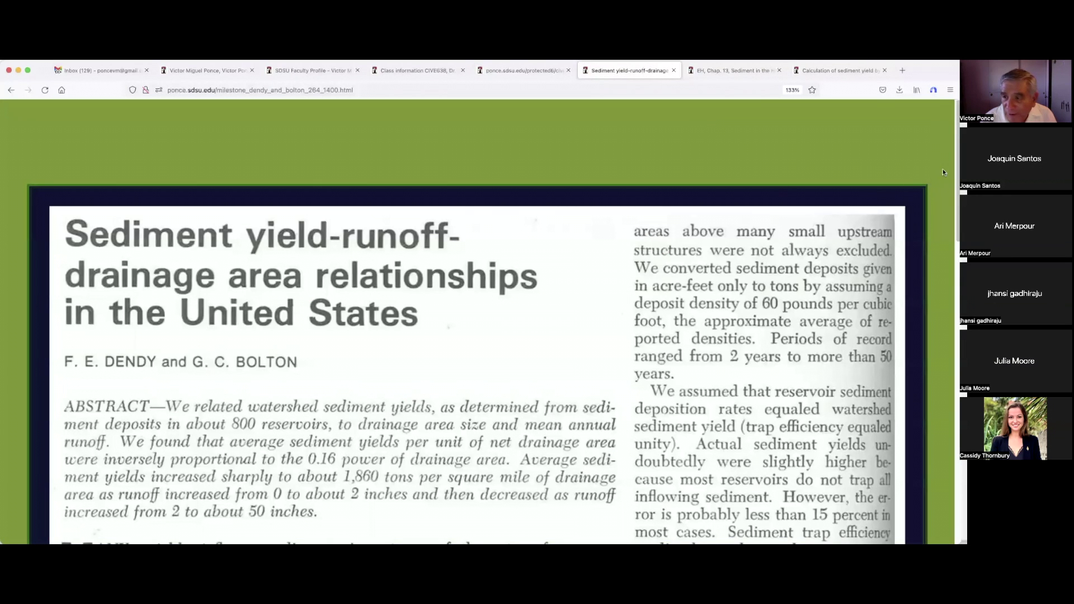
{"action": "left_click", "coordinate": [541, 69]}
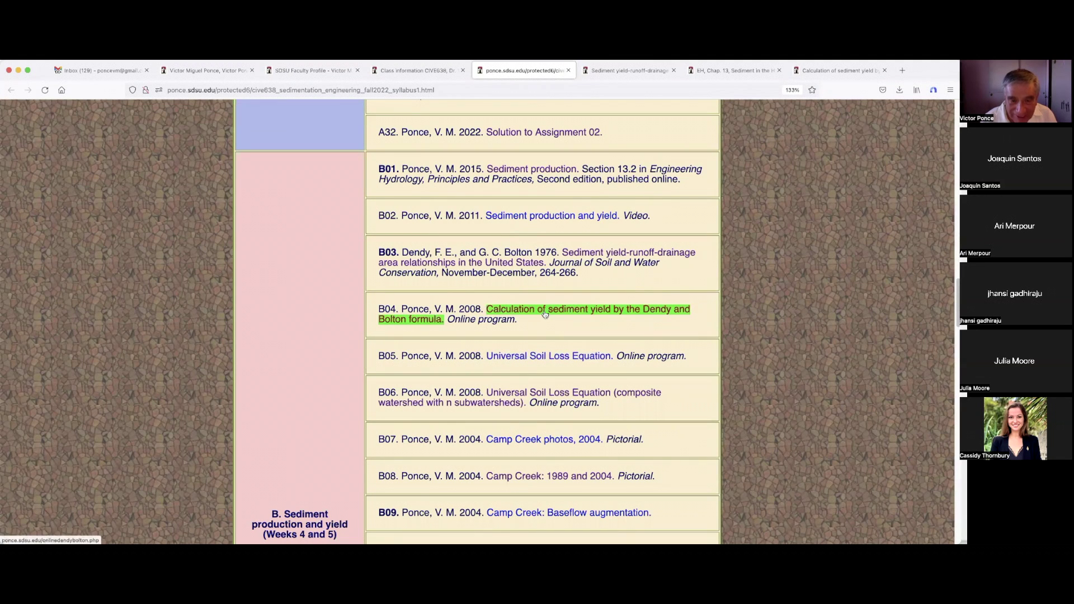
{"action": "left_click", "coordinate": [542, 263]}
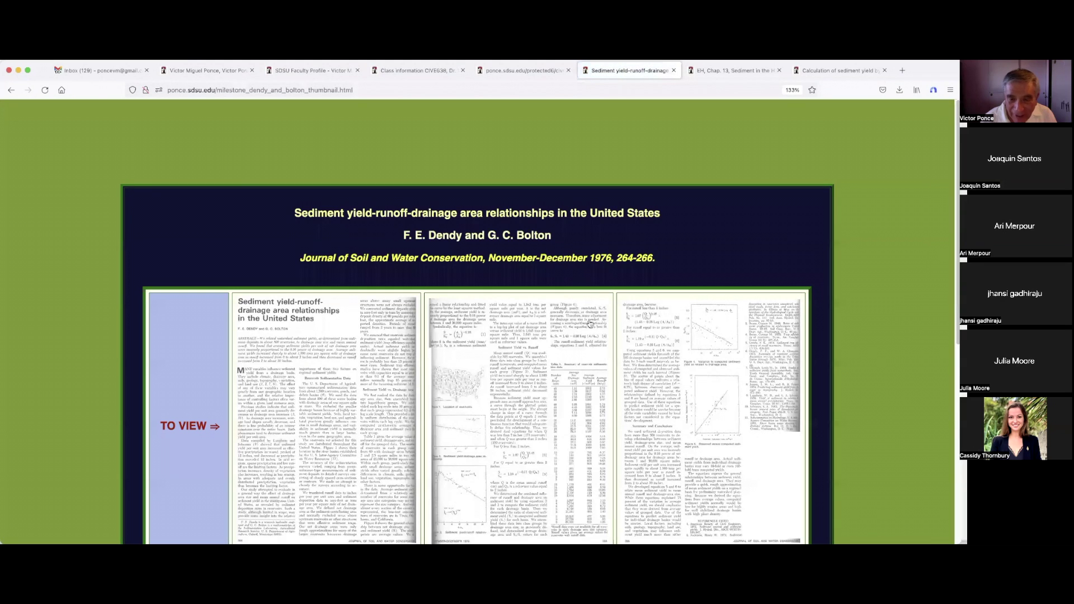
{"action": "left_click", "coordinate": [554, 353]}
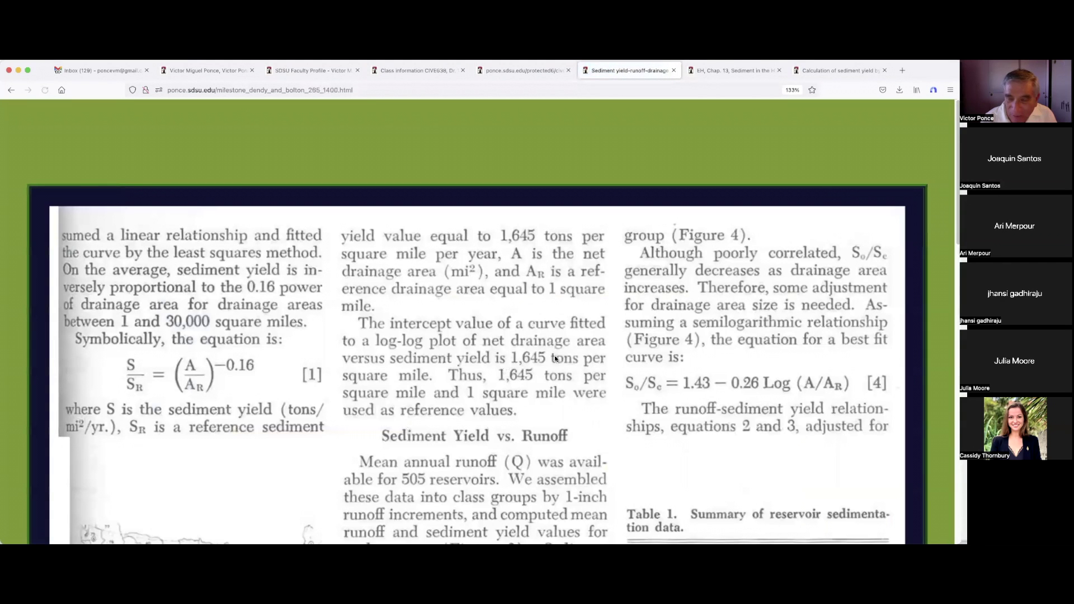
{"action": "scroll", "coordinate": [929, 195], "scroll_direction": "down", "scroll_amount": 1}
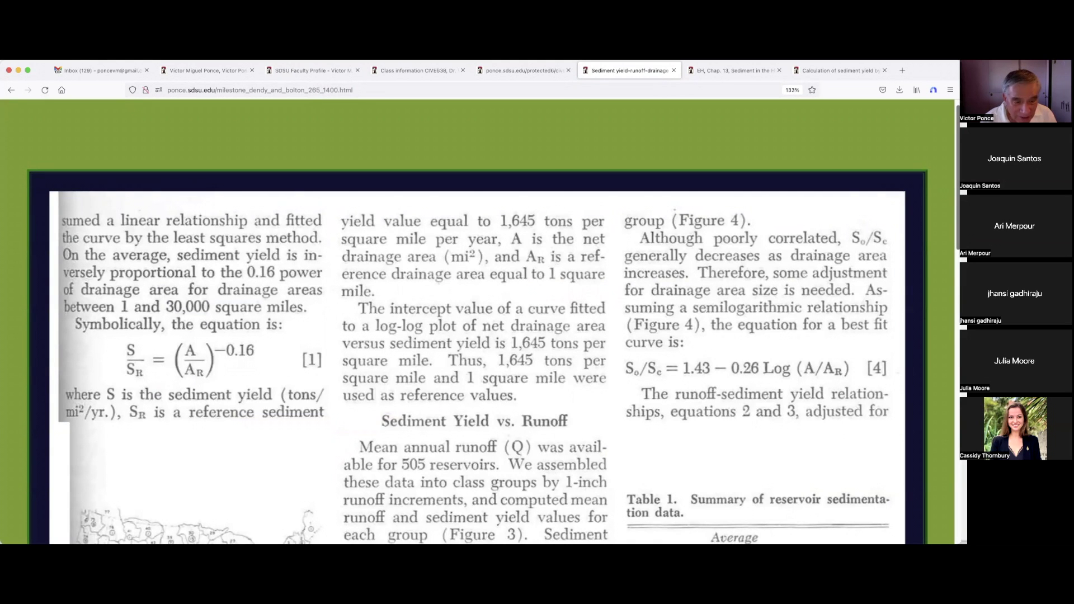
{"action": "scroll", "coordinate": [950, 233], "scroll_direction": "down", "scroll_amount": 5}
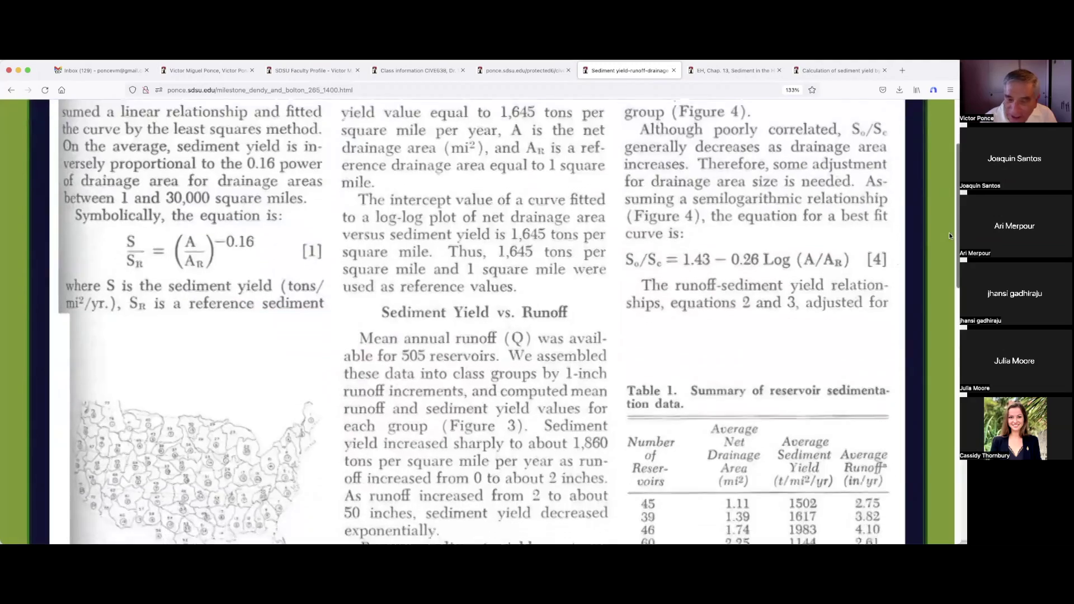
{"action": "scroll", "coordinate": [947, 261], "scroll_direction": "down", "scroll_amount": 3}
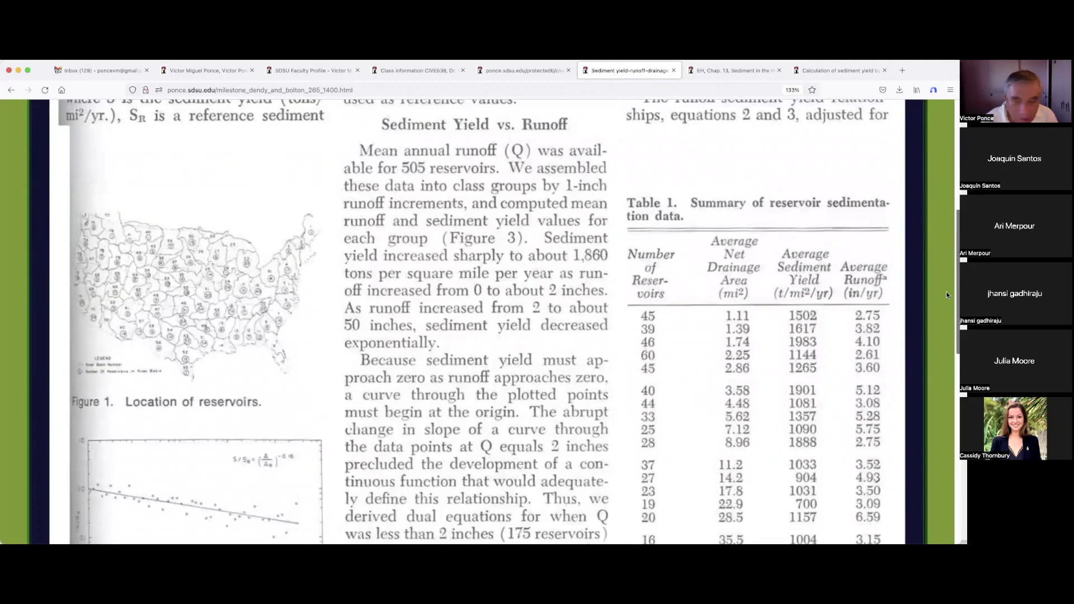
{"action": "scroll", "coordinate": [946, 296], "scroll_direction": "down", "scroll_amount": 1}
{"action": "scroll", "coordinate": [944, 337], "scroll_direction": "down", "scroll_amount": 4}
{"action": "scroll", "coordinate": [938, 394], "scroll_direction": "down", "scroll_amount": 3}
{"action": "scroll", "coordinate": [933, 446], "scroll_direction": "down", "scroll_amount": 2}
{"action": "scroll", "coordinate": [931, 458], "scroll_direction": "down", "scroll_amount": 3}
{"action": "scroll", "coordinate": [931, 491], "scroll_direction": "up", "scroll_amount": 7}
{"action": "scroll", "coordinate": [931, 491], "scroll_direction": "up", "scroll_amount": 10}
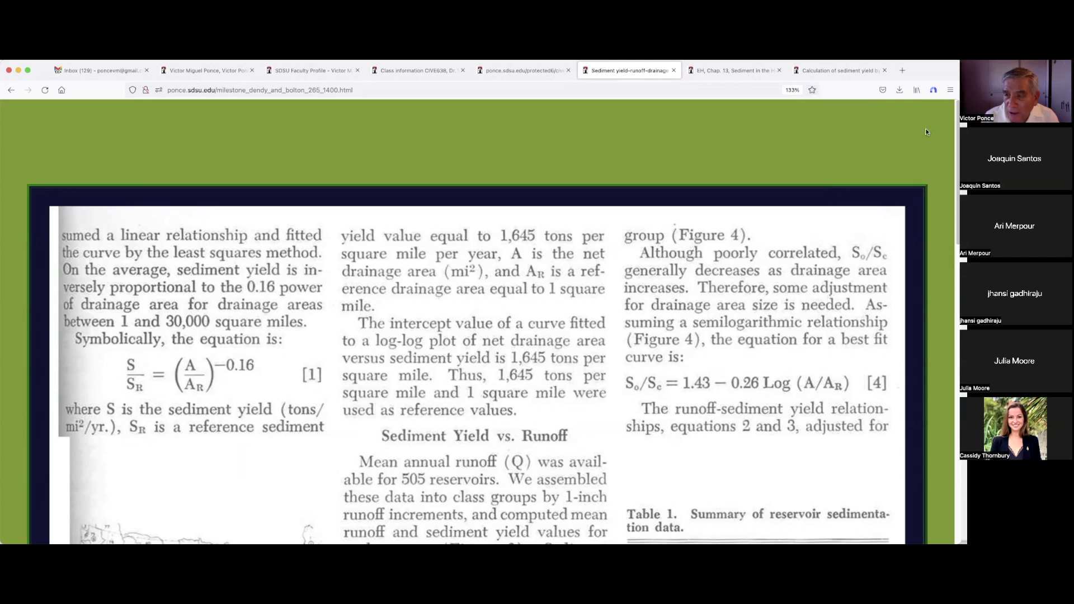
Step: Close the Calculation of sediment yield calculator page
{"action": "left_click", "coordinate": [884, 71]}
Step: Close the EH Chap. 13 and Dendy-Bolton paper pages
{"action": "left_click", "coordinate": [779, 71]}
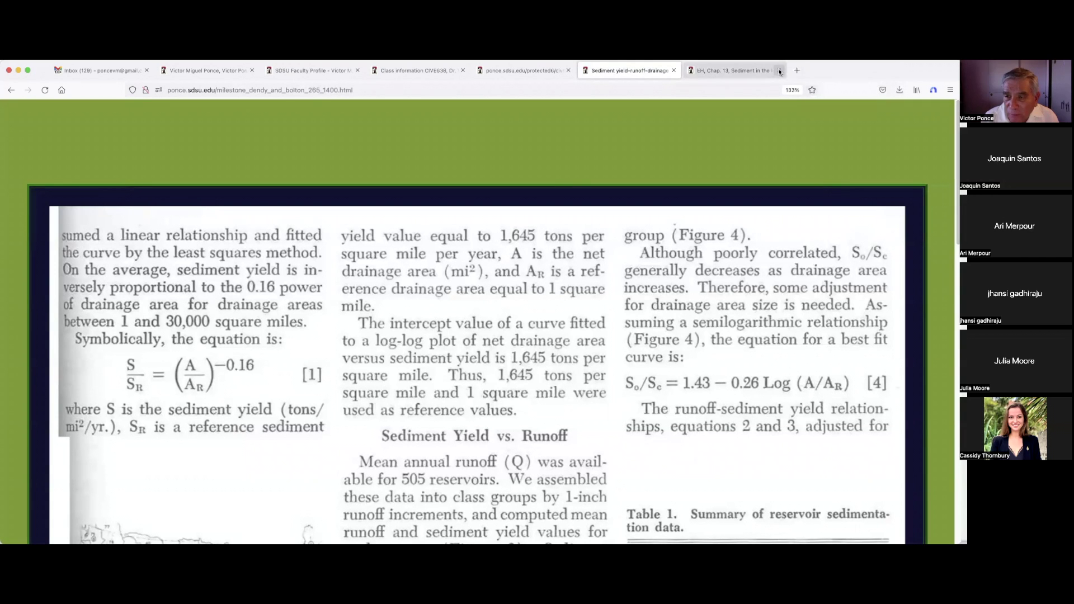
{"action": "left_click", "coordinate": [673, 71]}
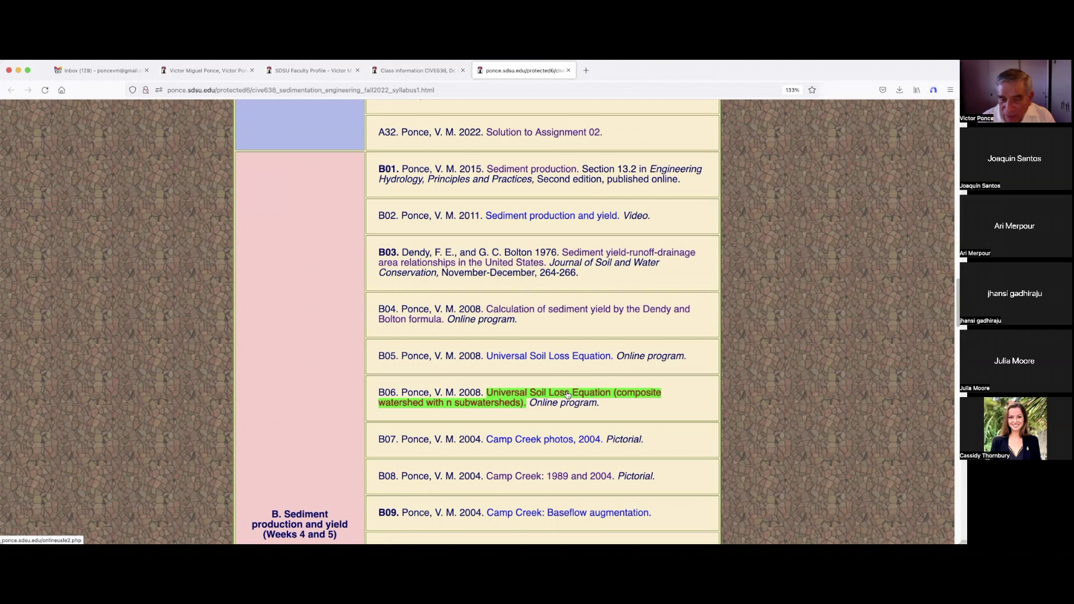
Step: Follow the B07 'Camp Creek photos, 2004' link in the syllabus
{"action": "left_click", "coordinate": [564, 440]}
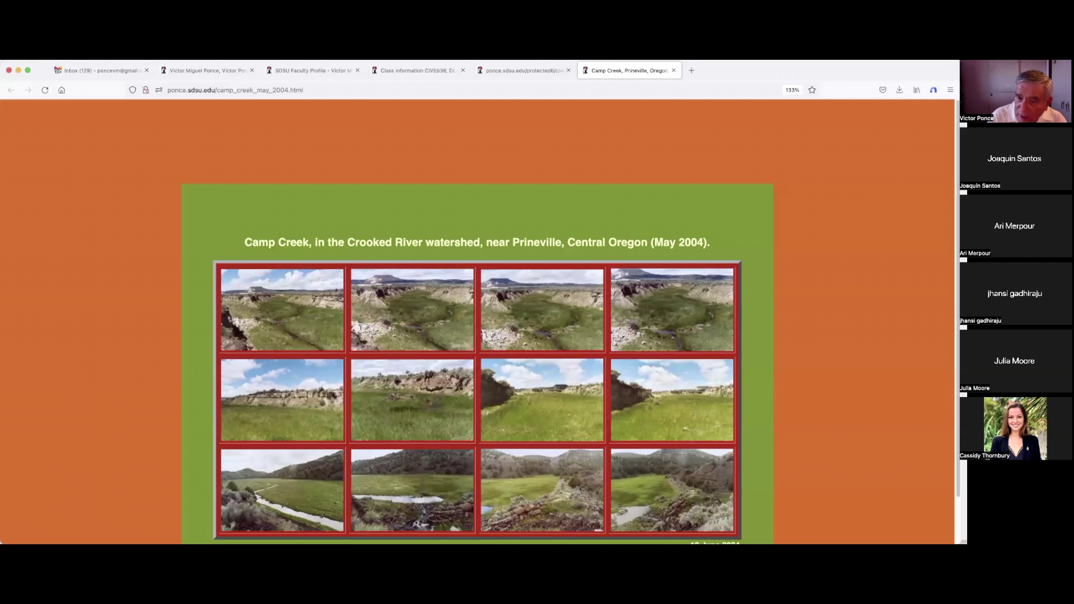
{"action": "scroll", "coordinate": [478, 328], "scroll_direction": "down", "scroll_amount": 1}
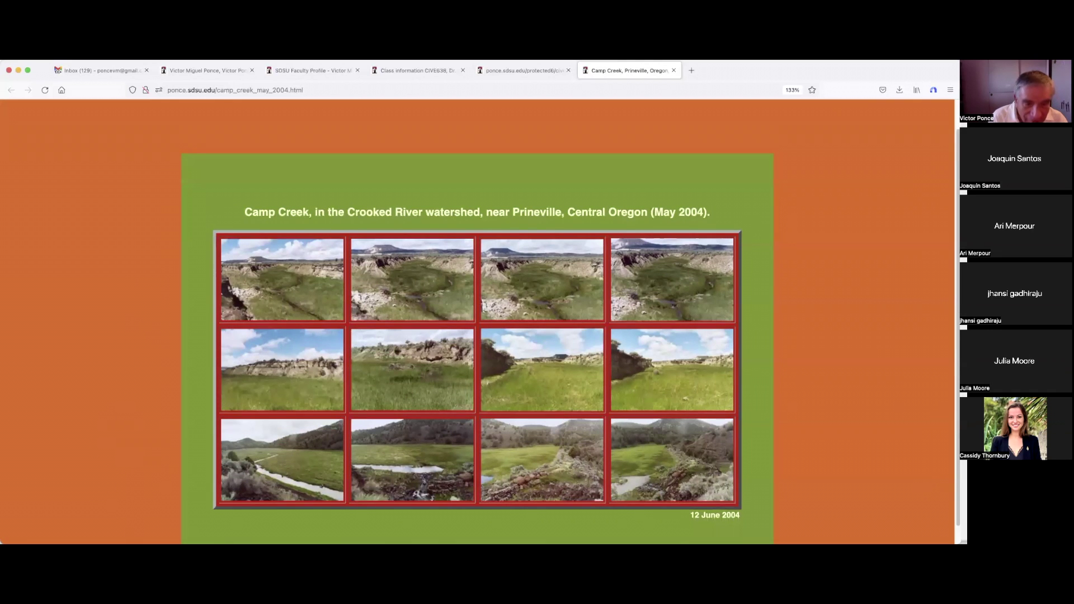
{"action": "scroll", "coordinate": [478, 336], "scroll_direction": "down", "scroll_amount": 1}
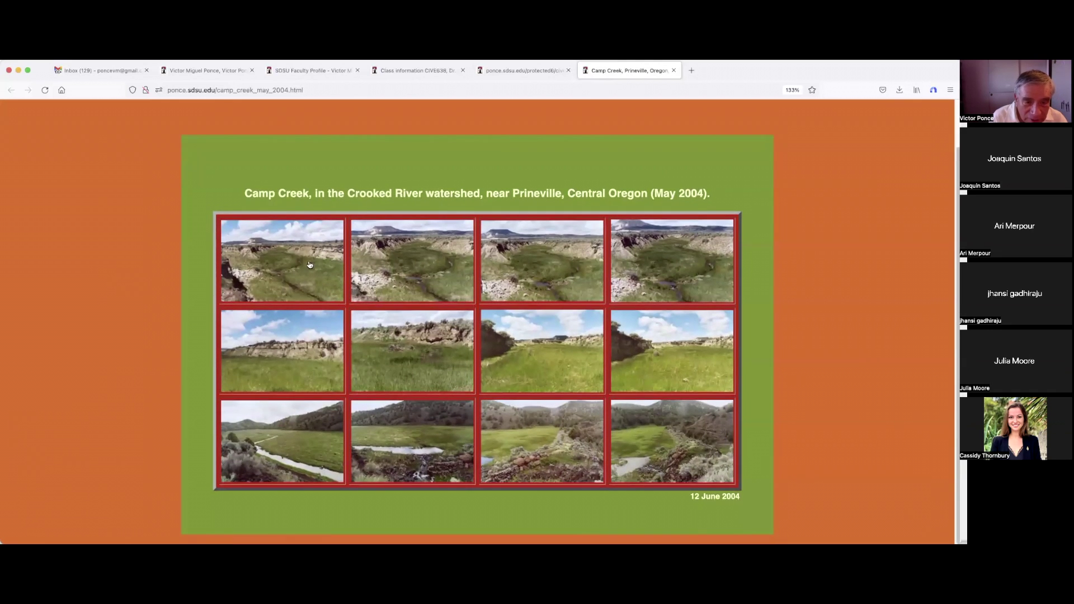
Step: Enlarge the first Camp Creek photo, captioned 'Camp Creek, near Prineville, Oregon'
{"action": "left_click", "coordinate": [304, 264]}
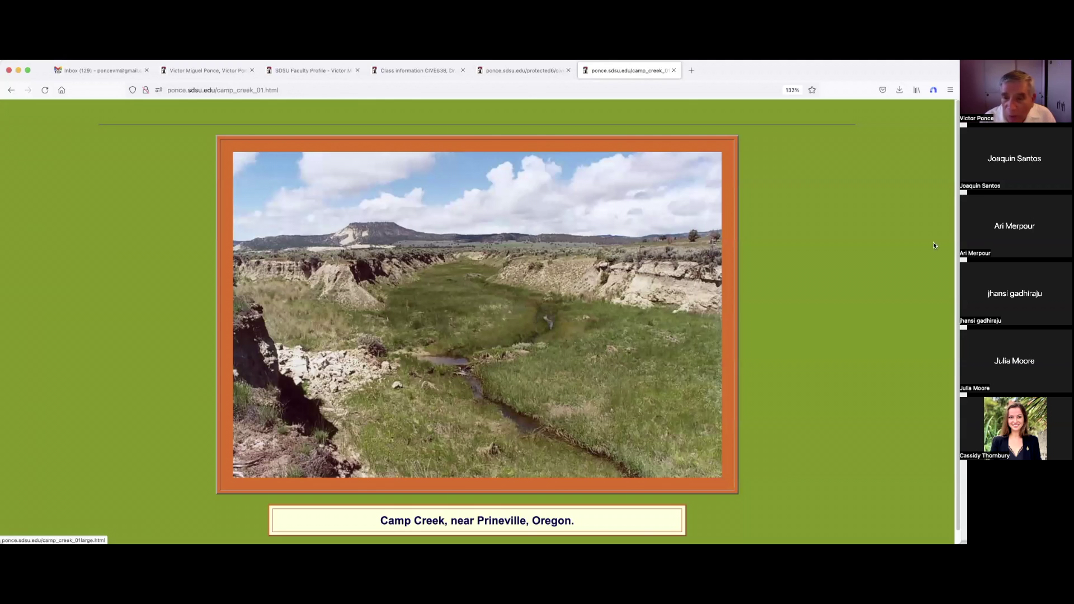
{"action": "scroll", "coordinate": [946, 222], "scroll_direction": "down", "scroll_amount": 1}
{"action": "scroll", "coordinate": [730, 177], "scroll_direction": "down", "scroll_amount": 1}
Step: Enlarge two more photos from the May 2004 Camp Creek grid, then close the photo tab
{"action": "left_click", "coordinate": [11, 90]}
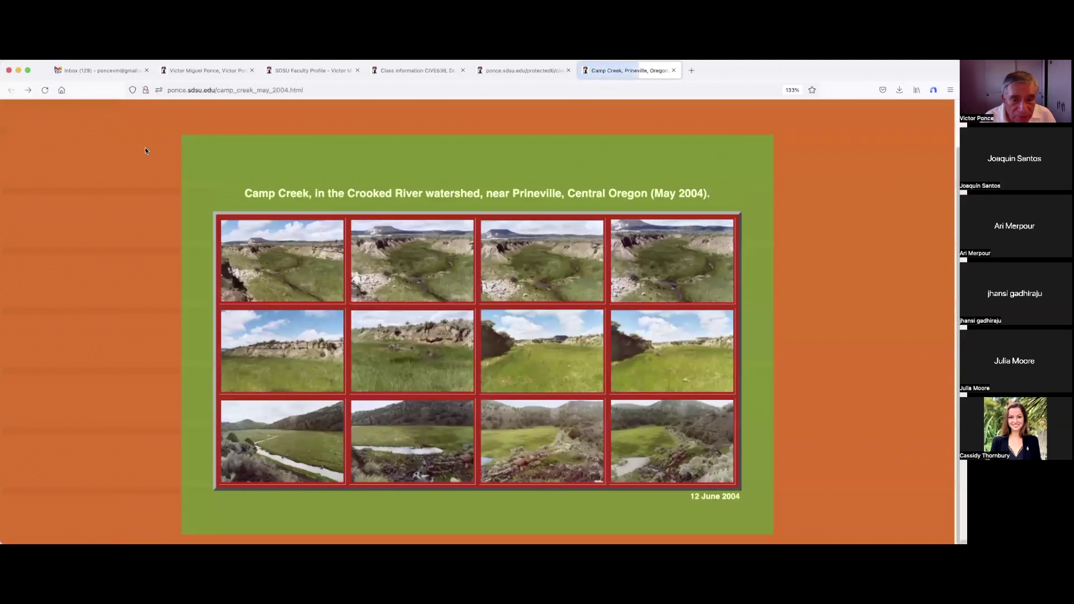
{"action": "left_click", "coordinate": [388, 359]}
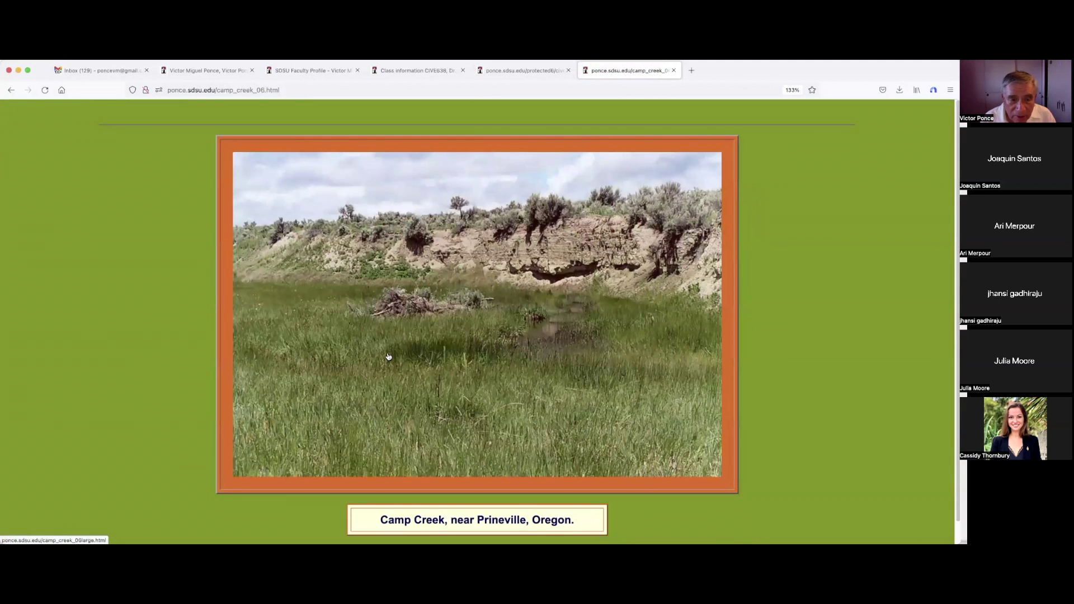
{"action": "left_click", "coordinate": [10, 90]}
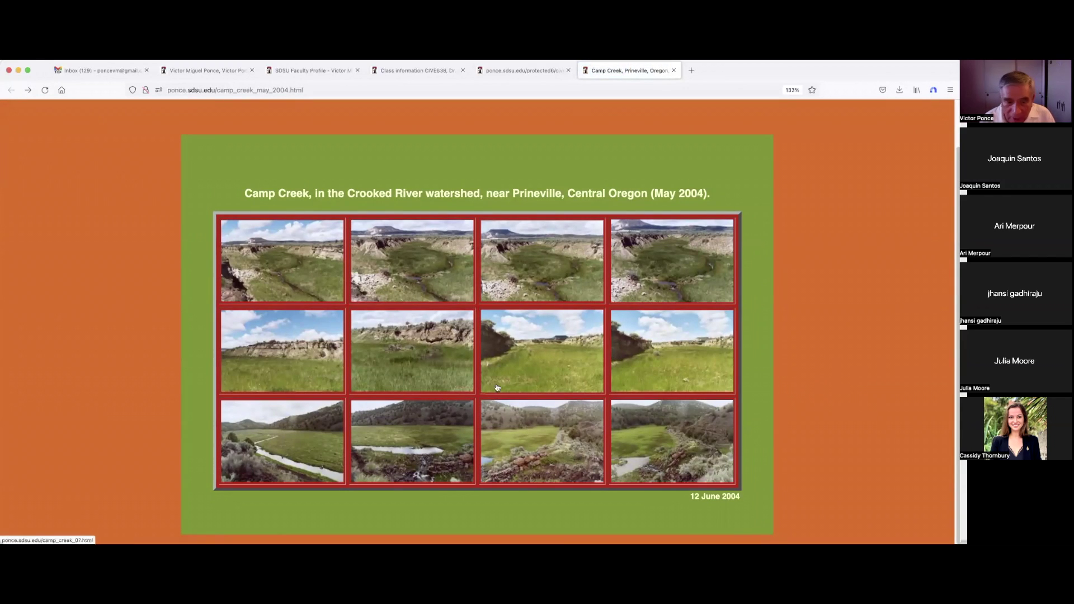
{"action": "left_click", "coordinate": [308, 432]}
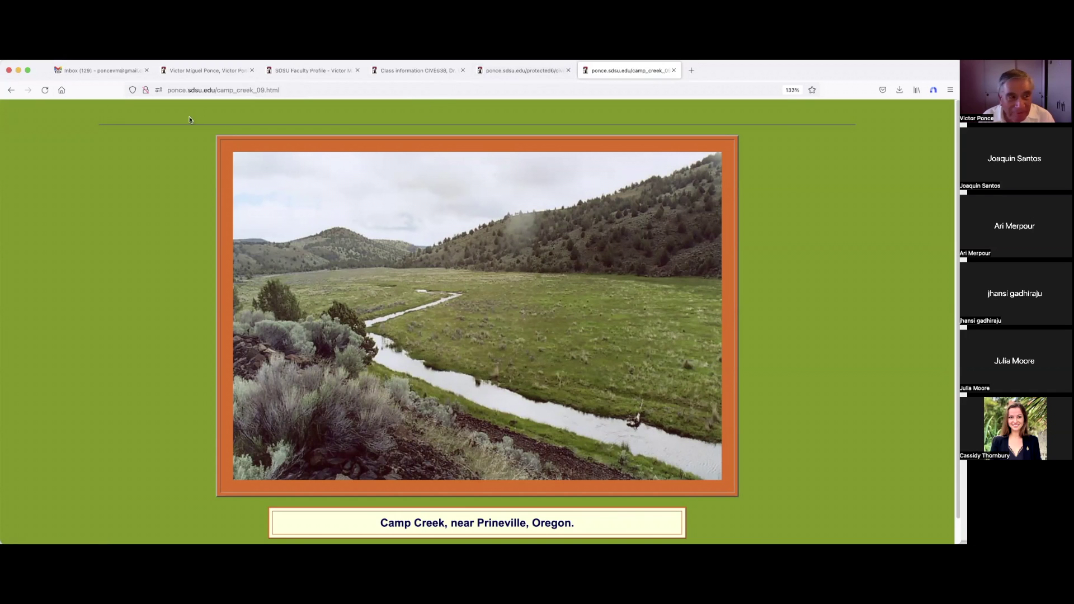
{"action": "left_click", "coordinate": [10, 89]}
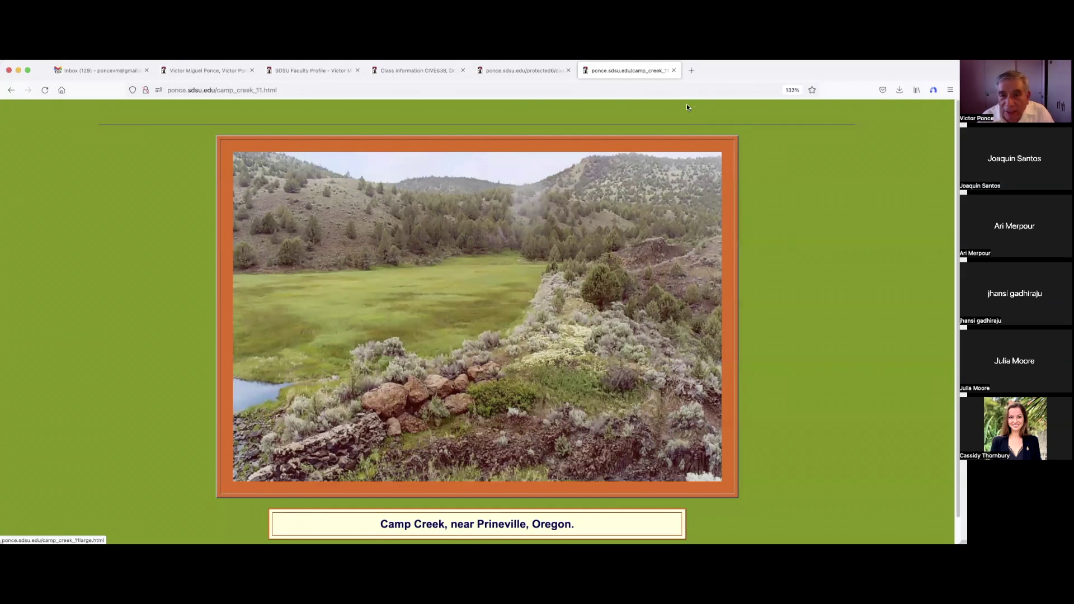
{"action": "left_click", "coordinate": [674, 67]}
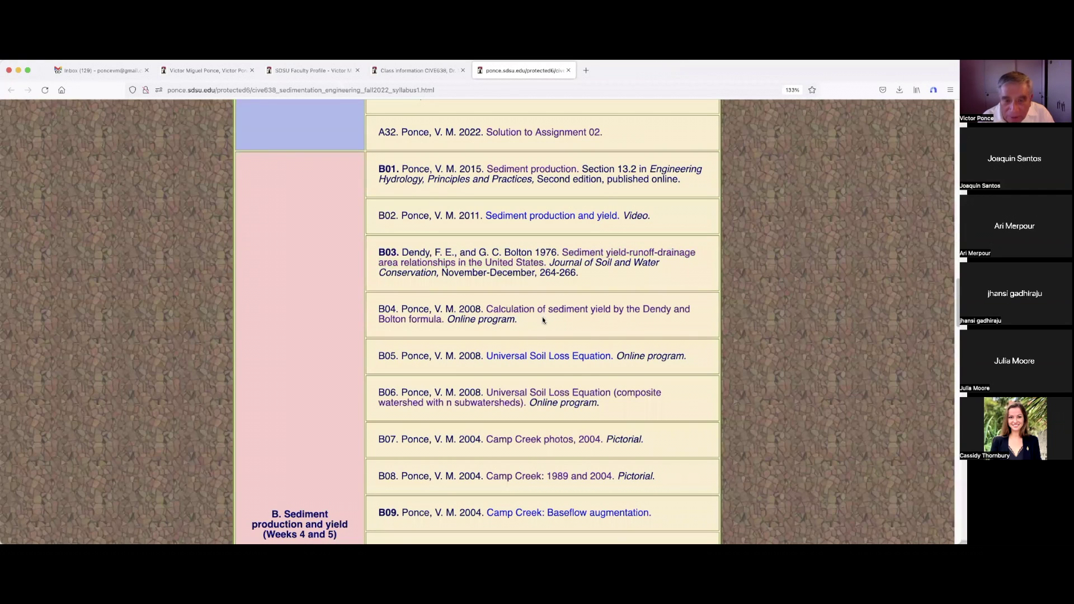
Step: Open the 'Camp Creek photos, 2004' reading, enlarge its bottom-right photo, then close that tab
{"action": "left_click", "coordinate": [541, 441]}
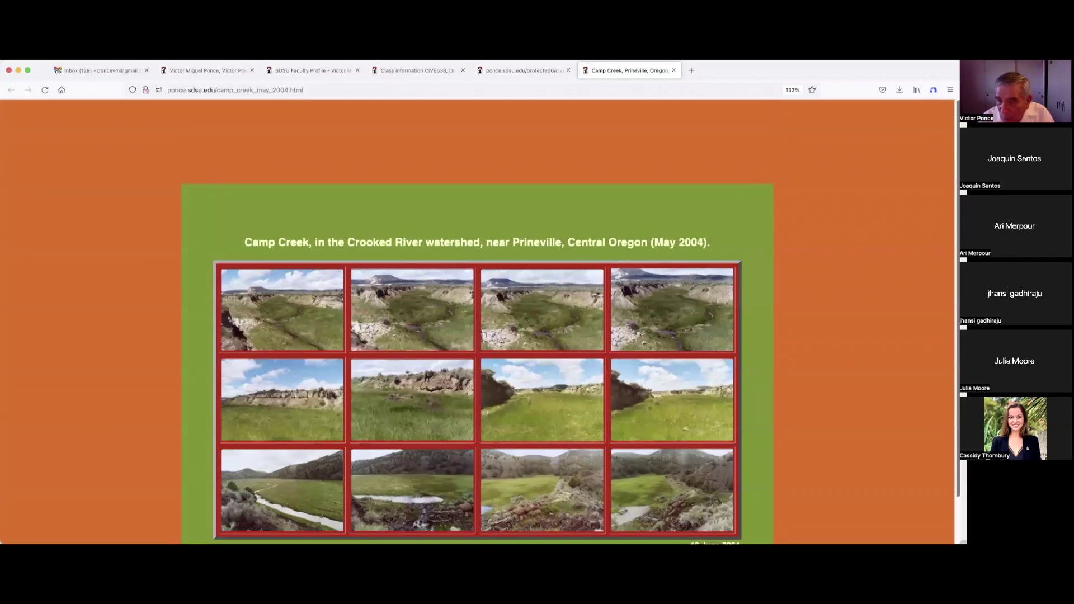
{"action": "scroll", "coordinate": [710, 435], "scroll_direction": "down", "scroll_amount": 2}
{"action": "left_click", "coordinate": [709, 434]}
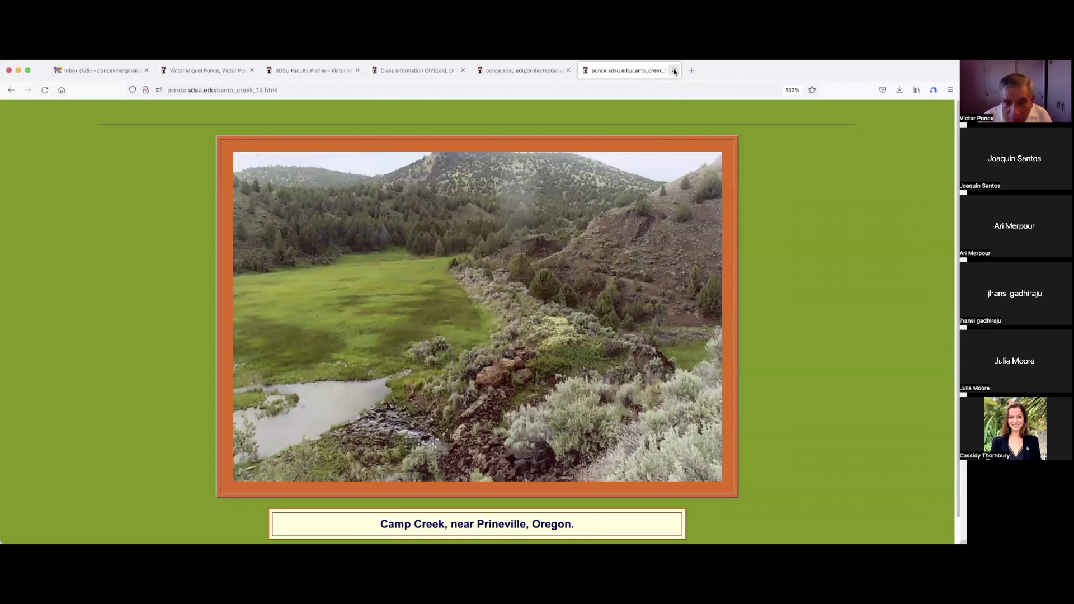
{"action": "left_click", "coordinate": [674, 72]}
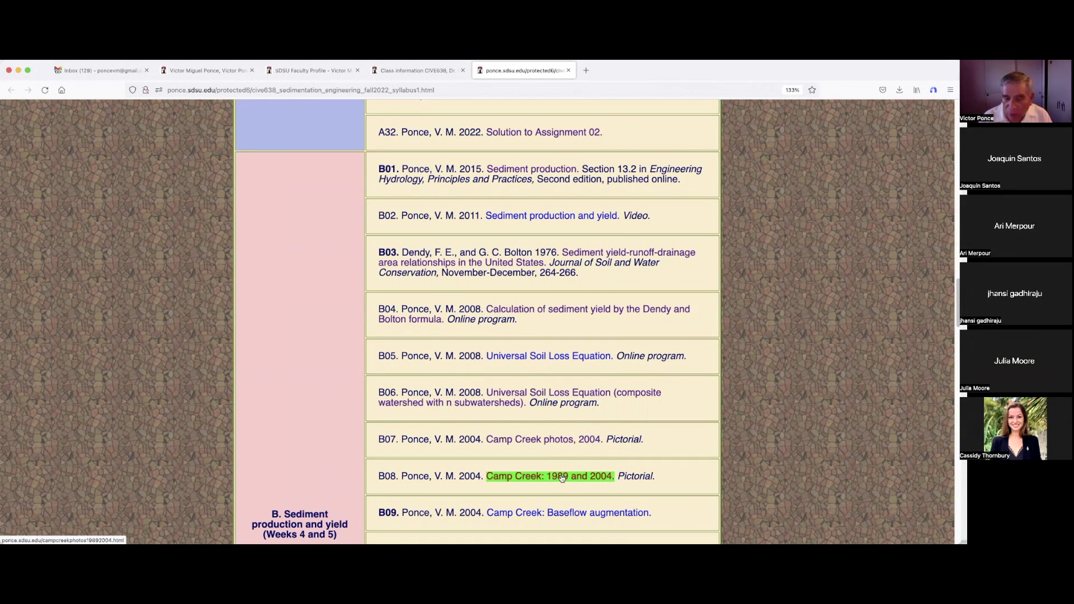
Step: Open the 'Camp Creek: 1989 and 2004' comparison reading from the syllabus
{"action": "left_click", "coordinate": [561, 478]}
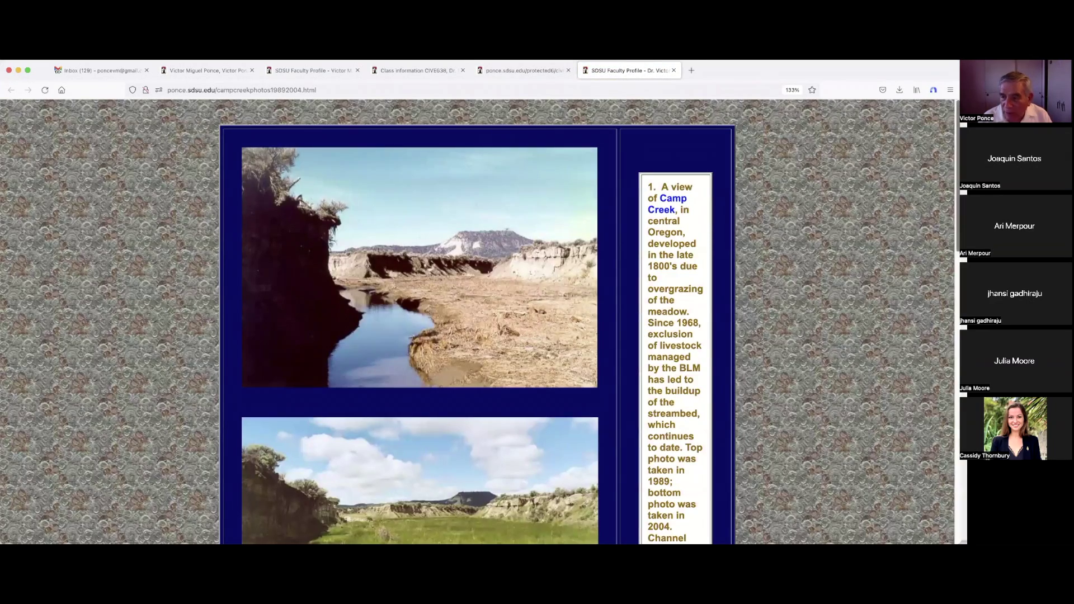
{"action": "scroll", "coordinate": [478, 323], "scroll_direction": "down", "scroll_amount": 2}
{"action": "scroll", "coordinate": [478, 322], "scroll_direction": "down", "scroll_amount": 5}
{"action": "scroll", "coordinate": [479, 323], "scroll_direction": "down", "scroll_amount": 5}
{"action": "scroll", "coordinate": [479, 323], "scroll_direction": "up", "scroll_amount": 3}
{"action": "scroll", "coordinate": [479, 323], "scroll_direction": "up", "scroll_amount": 5}
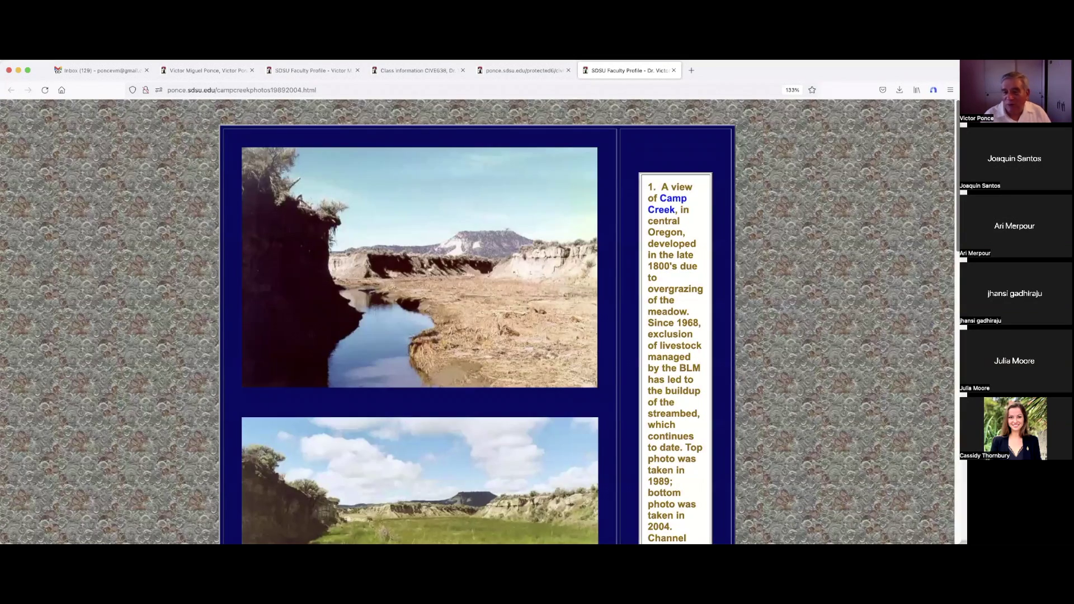